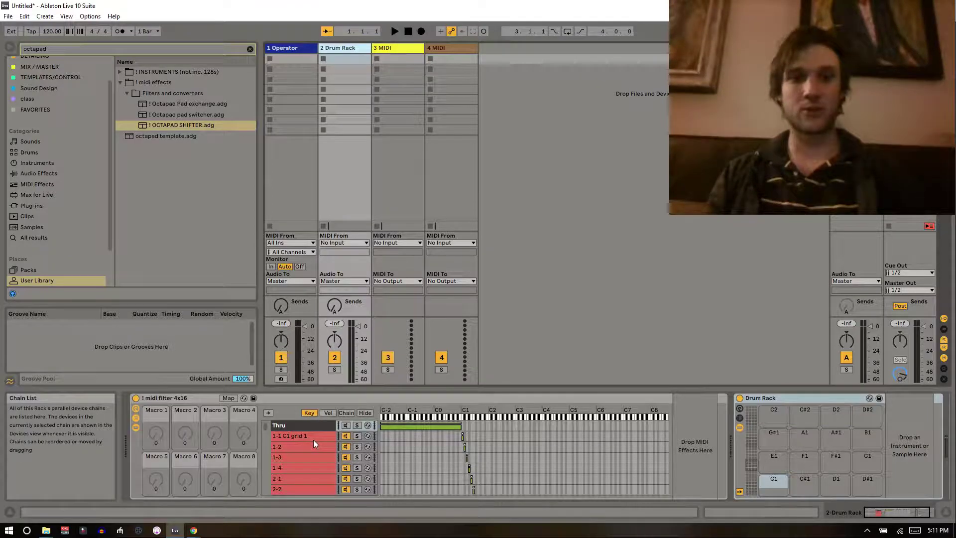
Step: Undo the last two changes and look through the chains of the midi filter 4x16 rack
{"action": "key", "text": "ctrl+z"}
{"action": "key", "text": "ctrl+z"}
{"action": "scroll", "coordinate": [312, 440], "scroll_direction": "down", "scroll_amount": 4}
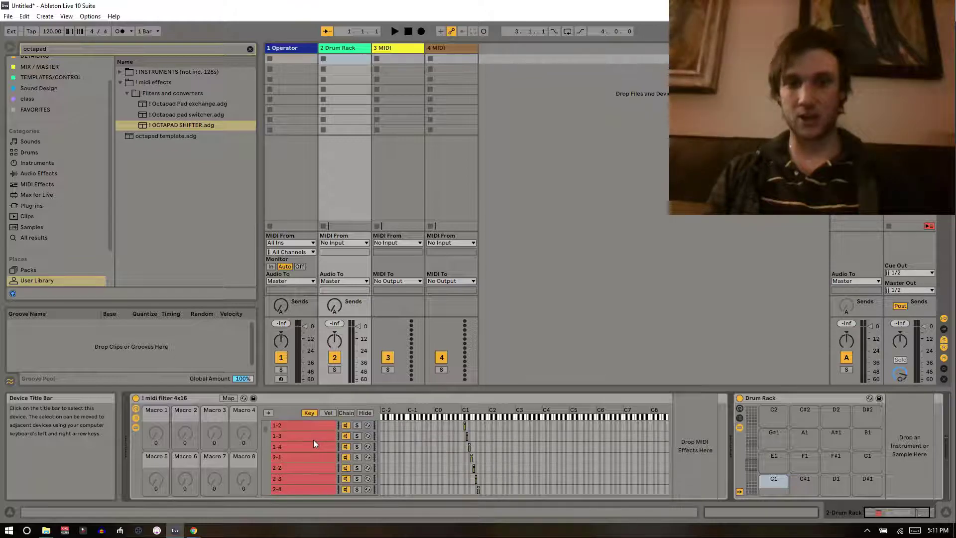
{"action": "scroll", "coordinate": [313, 440], "scroll_direction": "down", "scroll_amount": 2}
{"action": "scroll", "coordinate": [312, 440], "scroll_direction": "up", "scroll_amount": 5}
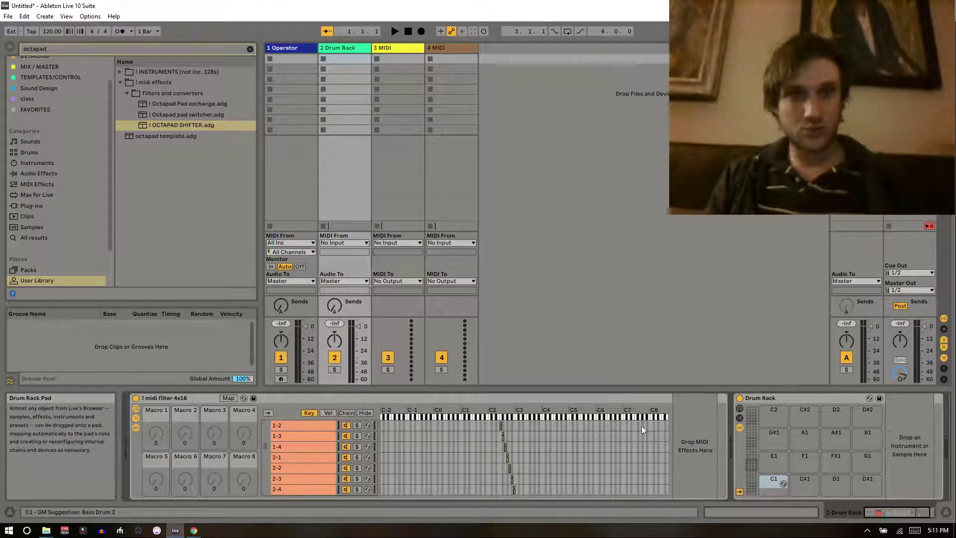
Step: Set the Drum Rack track's MIDI input to All Ins and arm the track for recording
{"action": "left_click", "coordinate": [353, 243]}
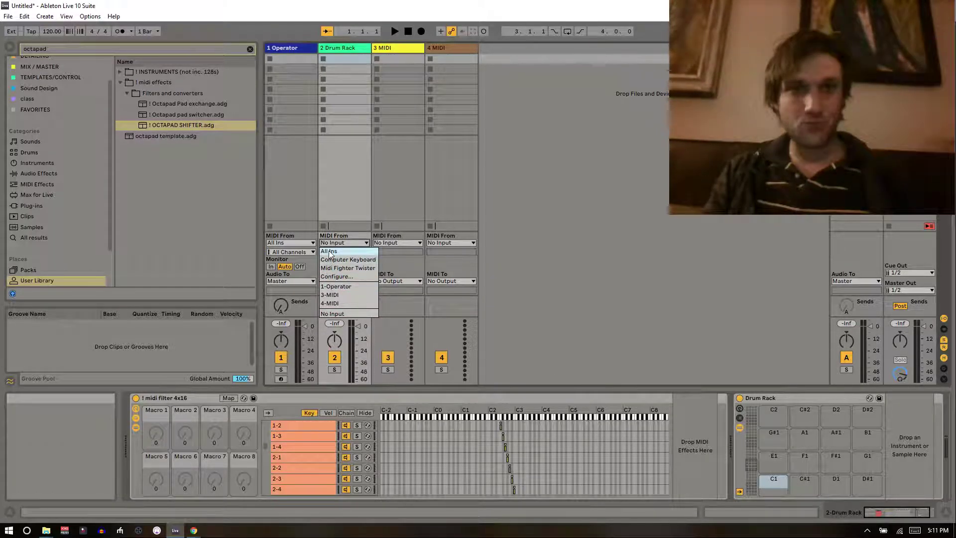
{"action": "left_click", "coordinate": [323, 314]}
{"action": "left_click", "coordinate": [334, 380]}
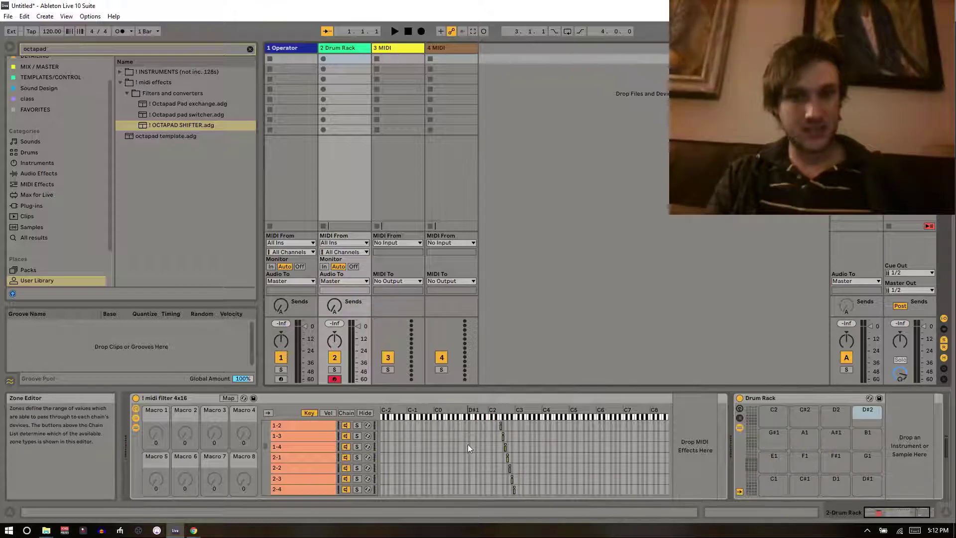
Step: Deactivate chain 4-1 in the midi filter 4x16 rack
{"action": "scroll", "coordinate": [467, 450], "scroll_direction": "up", "scroll_amount": 8}
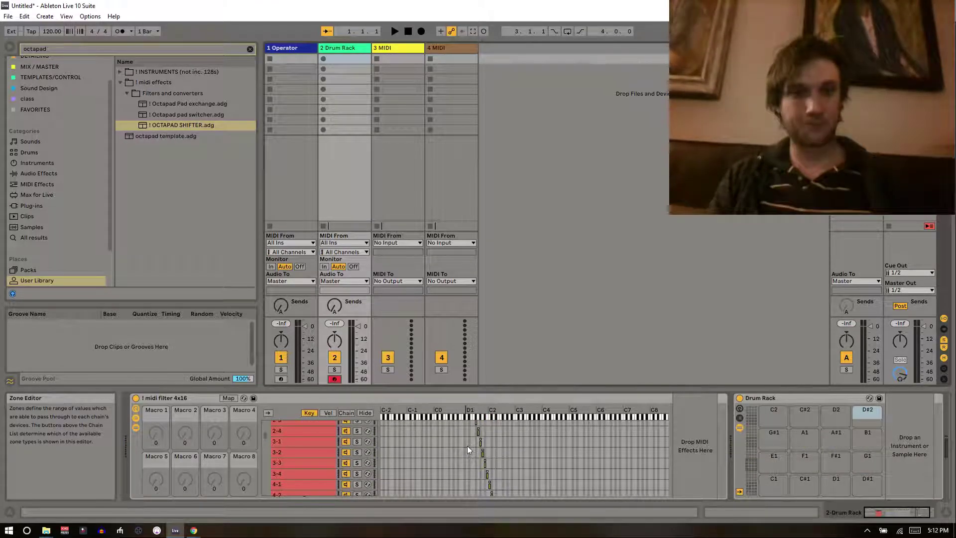
{"action": "scroll", "coordinate": [467, 450], "scroll_direction": "up", "scroll_amount": 3}
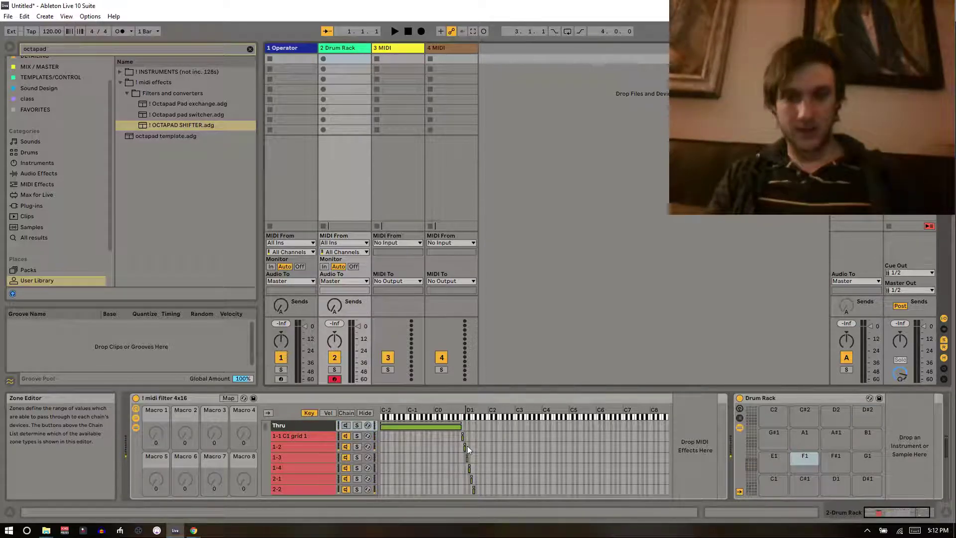
{"action": "scroll", "coordinate": [467, 446], "scroll_direction": "down", "scroll_amount": 3}
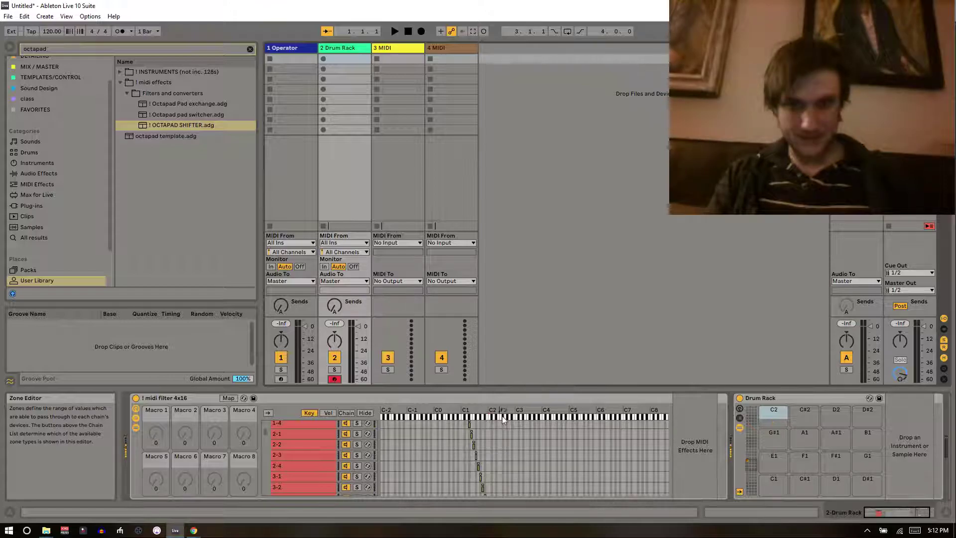
{"action": "scroll", "coordinate": [448, 441], "scroll_direction": "down", "scroll_amount": 4}
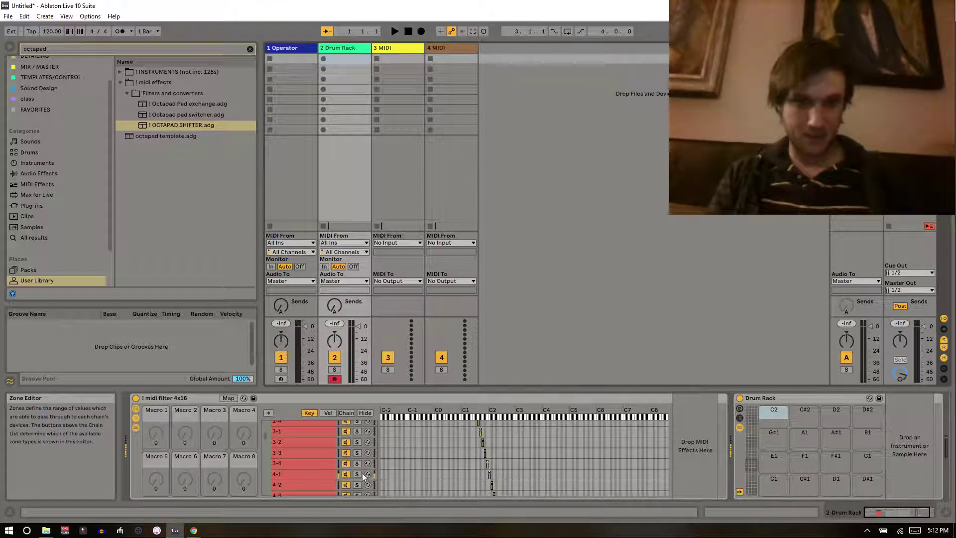
{"action": "left_click", "coordinate": [345, 475]}
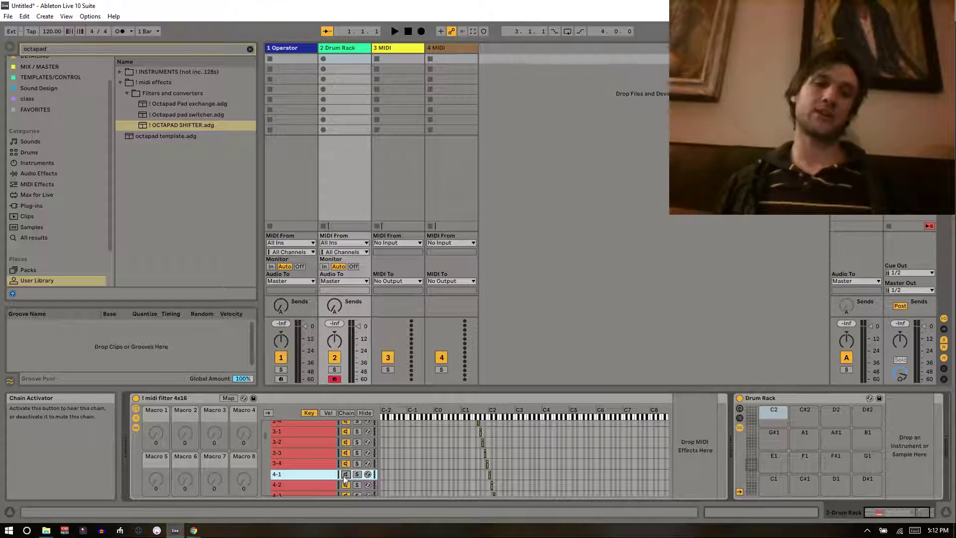
Step: Delete chain 4-1 from the red grid 1 chains of the midi filter rack
{"action": "scroll", "coordinate": [345, 479], "scroll_direction": "up", "scroll_amount": 4}
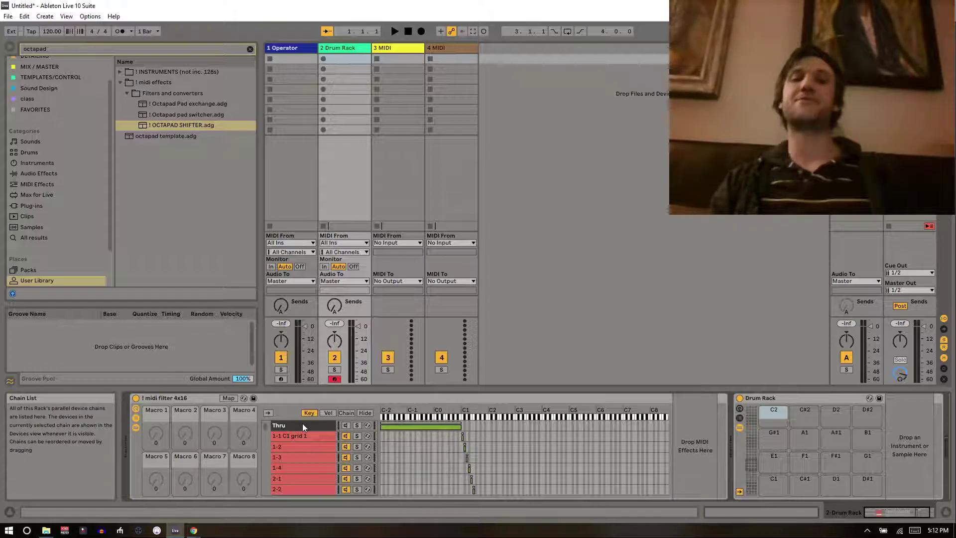
{"action": "scroll", "coordinate": [302, 423], "scroll_direction": "down", "scroll_amount": 3}
{"action": "scroll", "coordinate": [303, 423], "scroll_direction": "down", "scroll_amount": 3}
{"action": "left_click", "coordinate": [304, 459]}
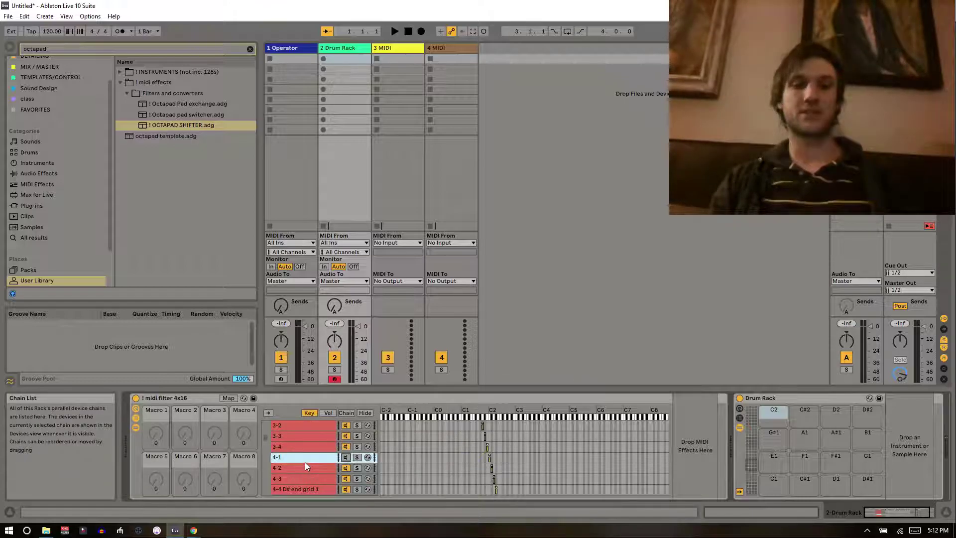
{"action": "key", "text": "Delete"}
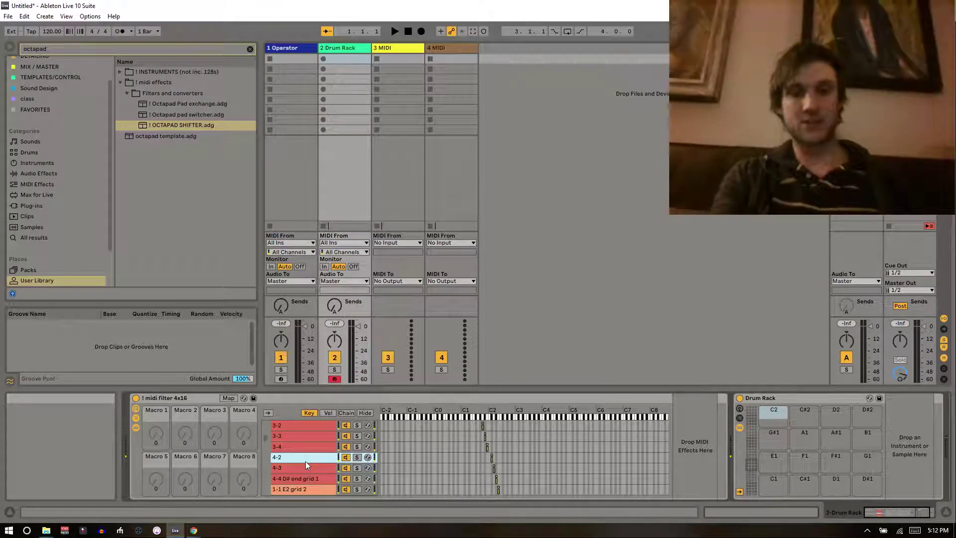
Step: Try the chain activator of the Thru chain at the start of the midi filter rack
{"action": "scroll", "coordinate": [306, 461], "scroll_direction": "up", "scroll_amount": 5}
{"action": "left_click", "coordinate": [309, 427]}
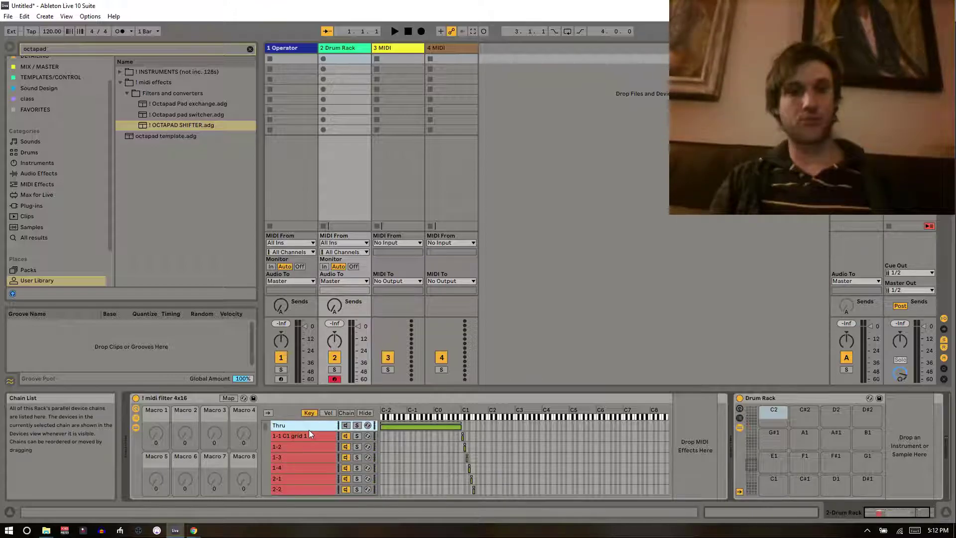
{"action": "left_click", "coordinate": [343, 426]}
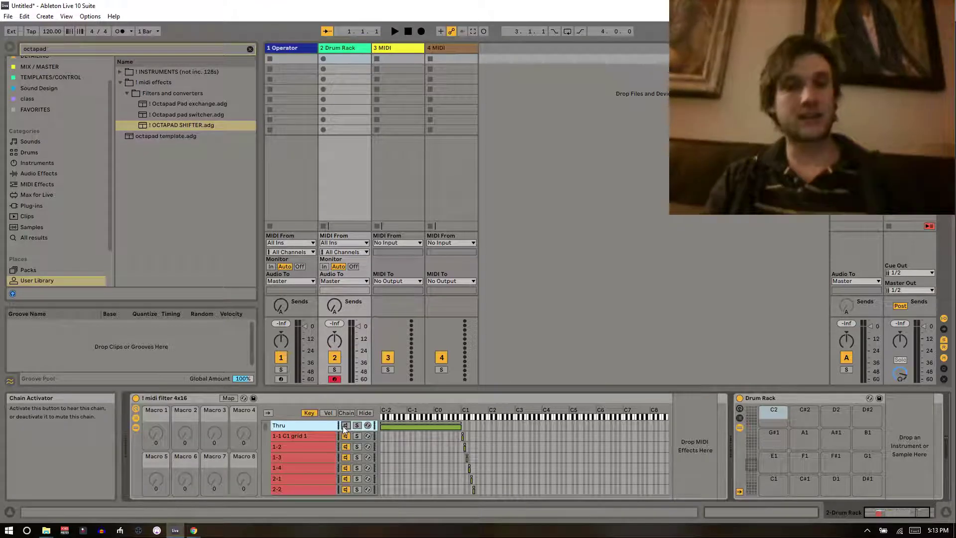
Step: Switch chain 4-1 of the midi filter rack back on
{"action": "scroll", "coordinate": [343, 428], "scroll_direction": "down", "scroll_amount": 2}
{"action": "scroll", "coordinate": [343, 428], "scroll_direction": "down", "scroll_amount": 6}
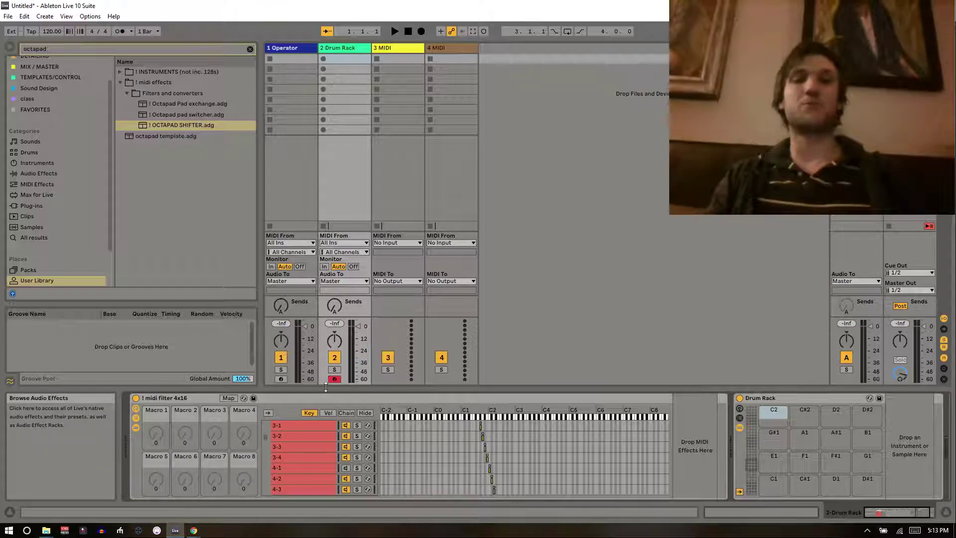
{"action": "left_click", "coordinate": [348, 471]}
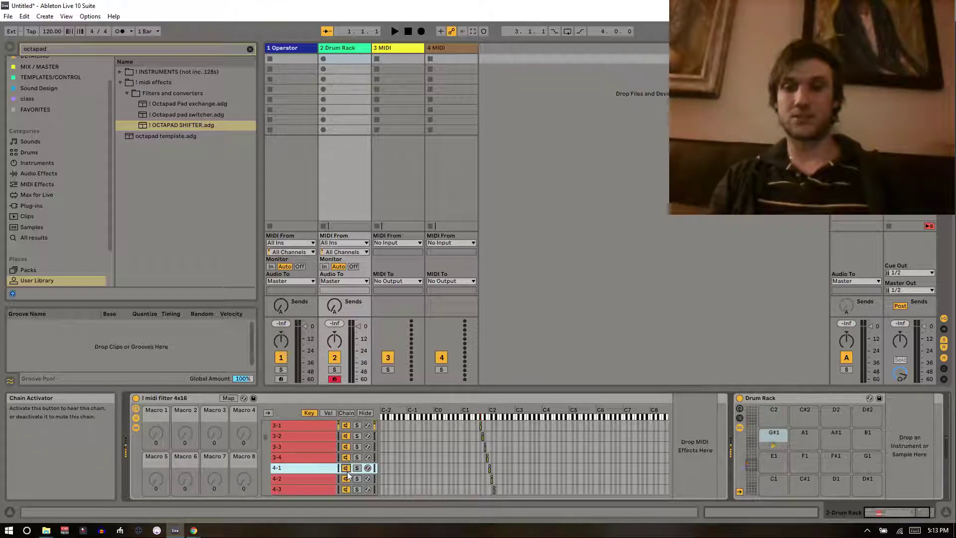
Step: Clear the browser search and add a Pitch MIDI effect to chain 3-1 of the midi filter rack
{"action": "left_click", "coordinate": [303, 425]}
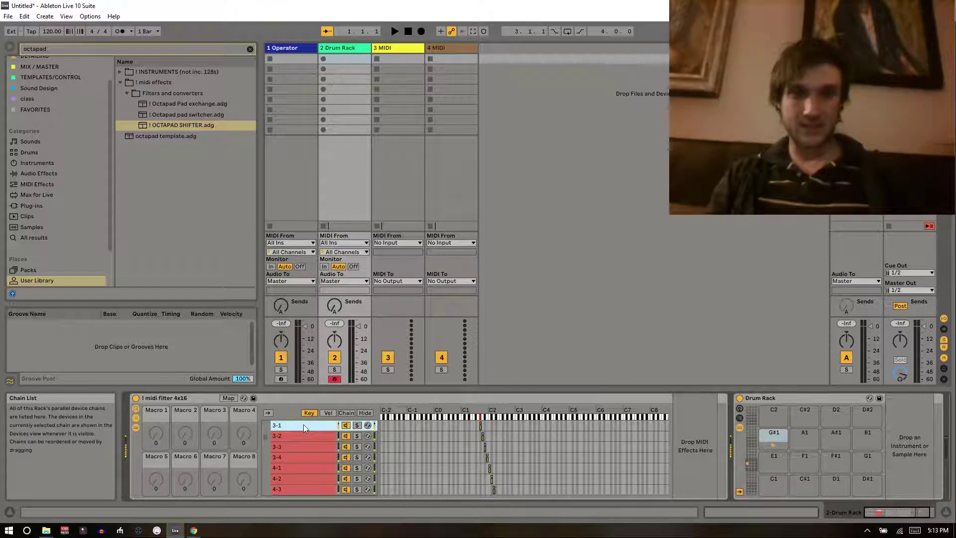
{"action": "left_click", "coordinate": [37, 184]}
{"action": "left_click", "coordinate": [120, 72]}
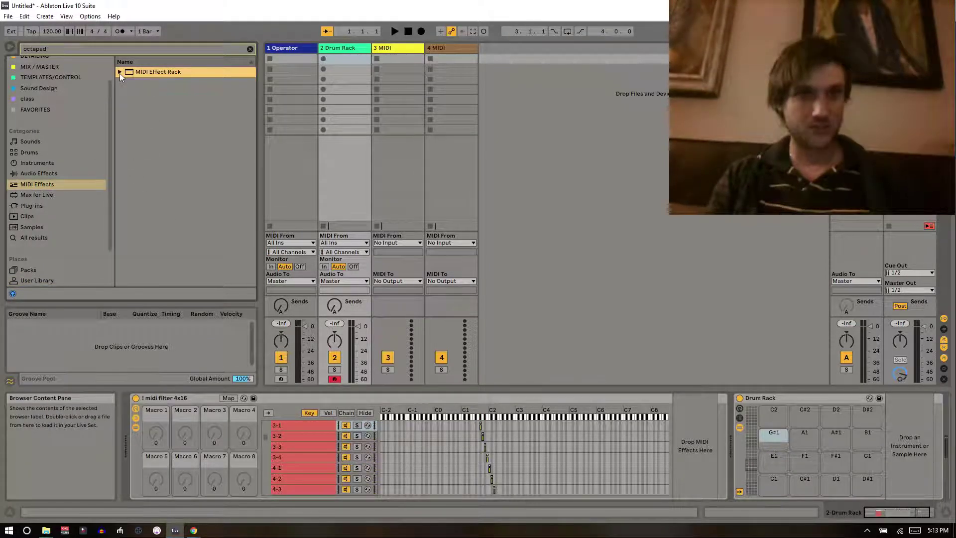
{"action": "left_click", "coordinate": [251, 49]}
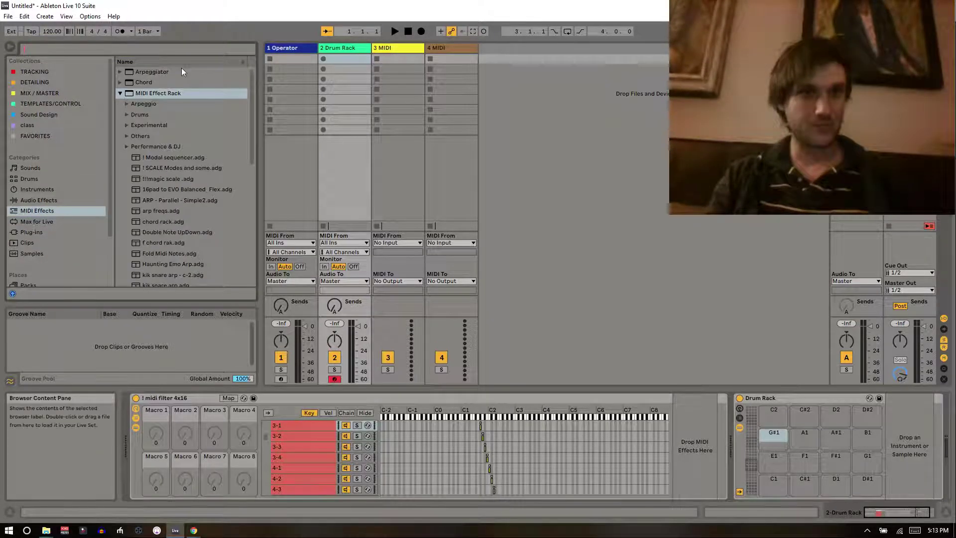
{"action": "left_click", "coordinate": [120, 93]}
{"action": "left_click_drag", "start_coordinate": [132, 115], "coordinate": [291, 425]}
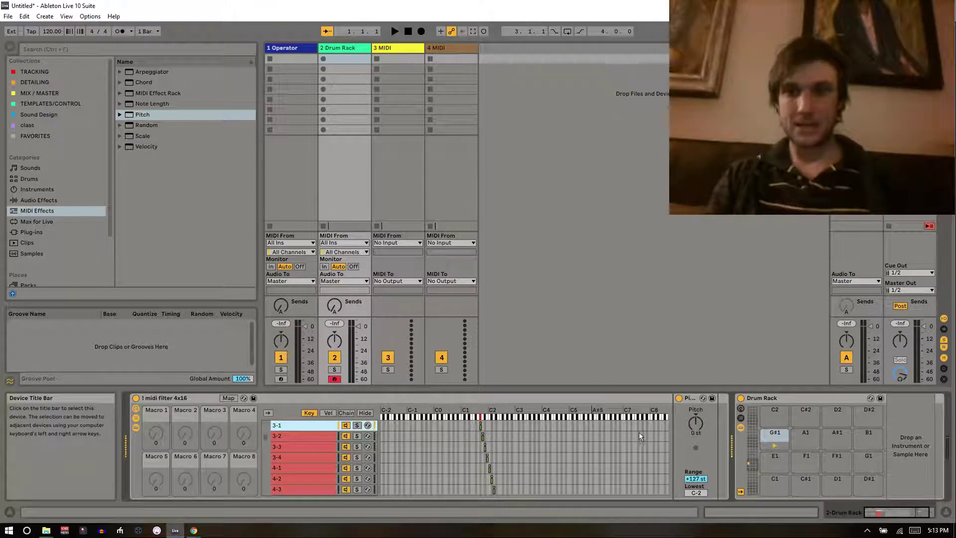
Step: Try transposing chain 3-1 with its Pitch effect, reset it, and set it to -2 st
{"action": "left_click", "coordinate": [695, 423]}
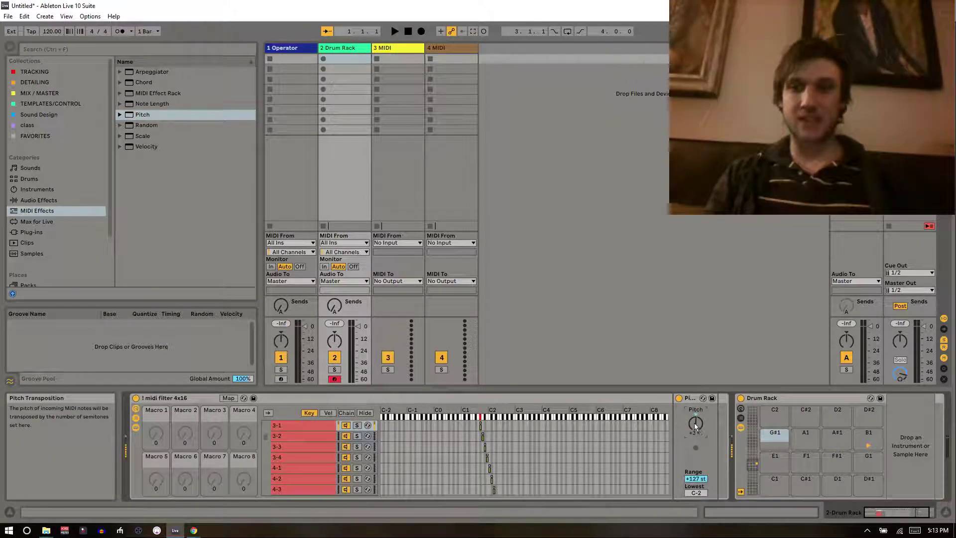
{"action": "double_click", "coordinate": [697, 421]}
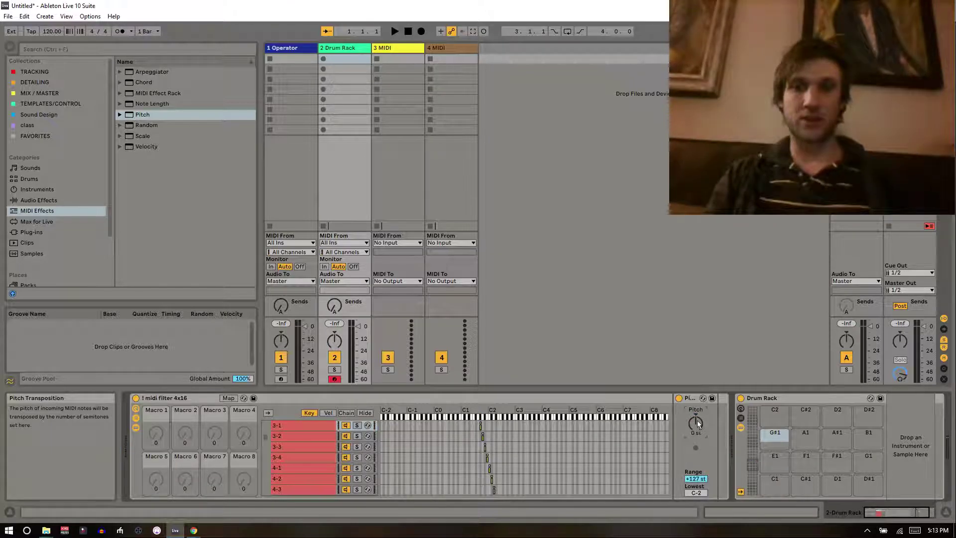
{"action": "left_click_drag", "start_coordinate": [697, 424], "coordinate": [698, 424]}
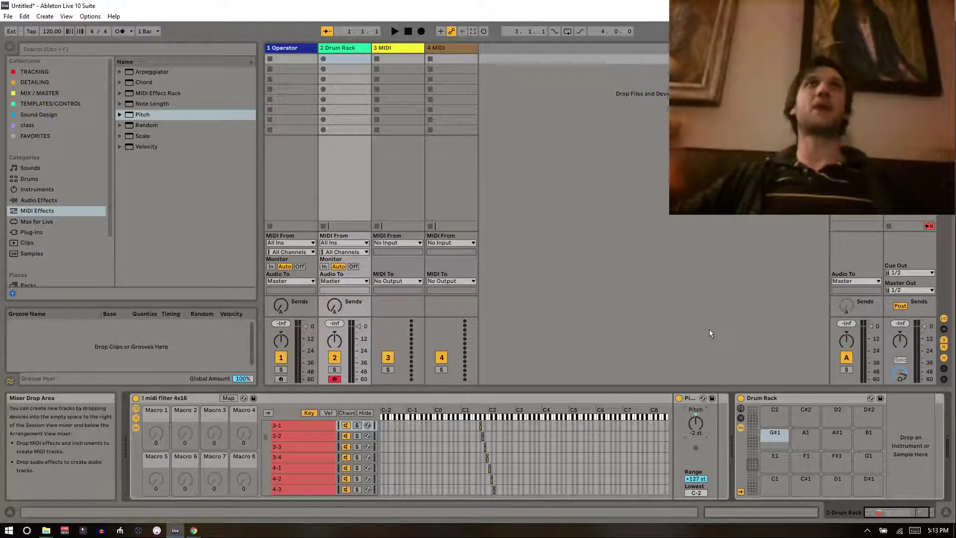
Step: On track 4 MIDI, try different values for the Octapad pad switcher's Row 1 Preset macro and set it to 3
{"action": "left_click", "coordinate": [434, 56]}
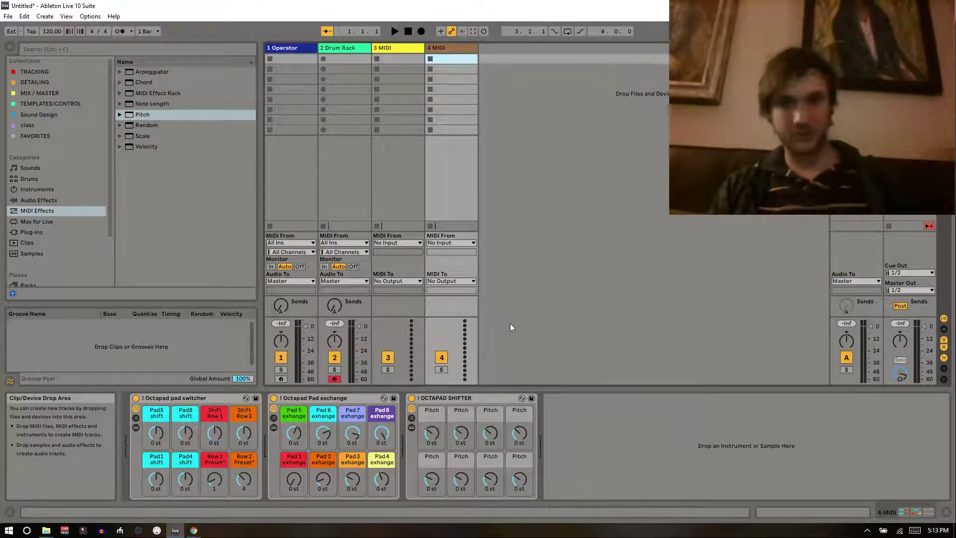
{"action": "left_click", "coordinate": [432, 440]}
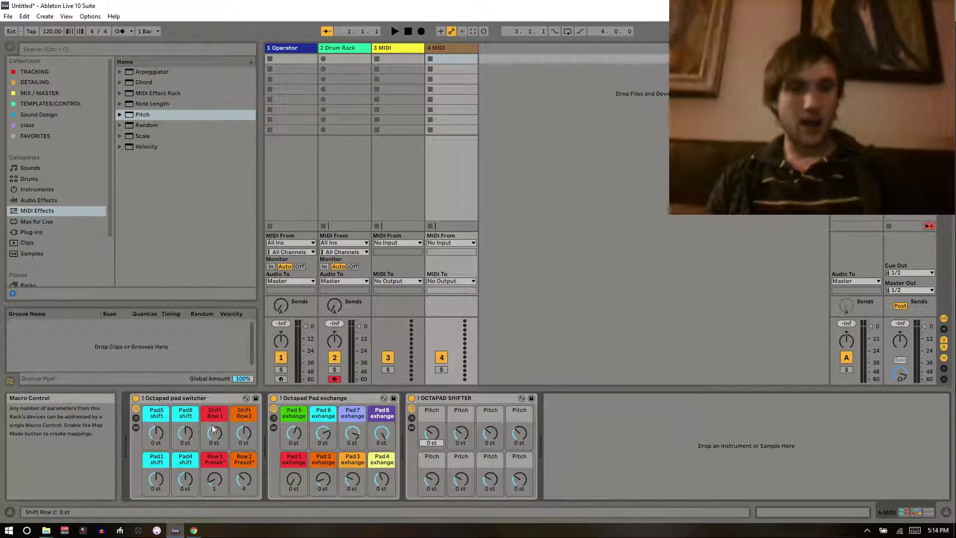
{"action": "left_click", "coordinate": [184, 401]}
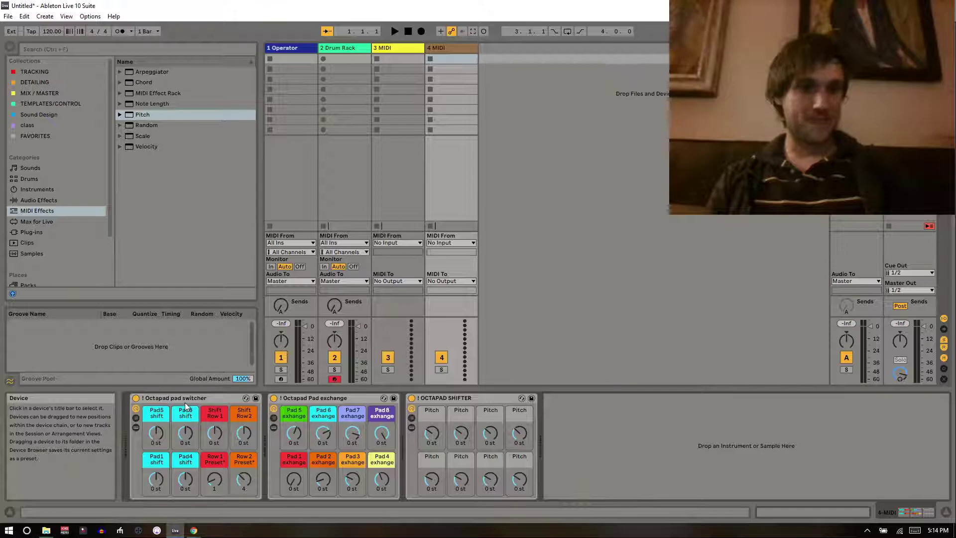
{"action": "left_click", "coordinate": [219, 464]}
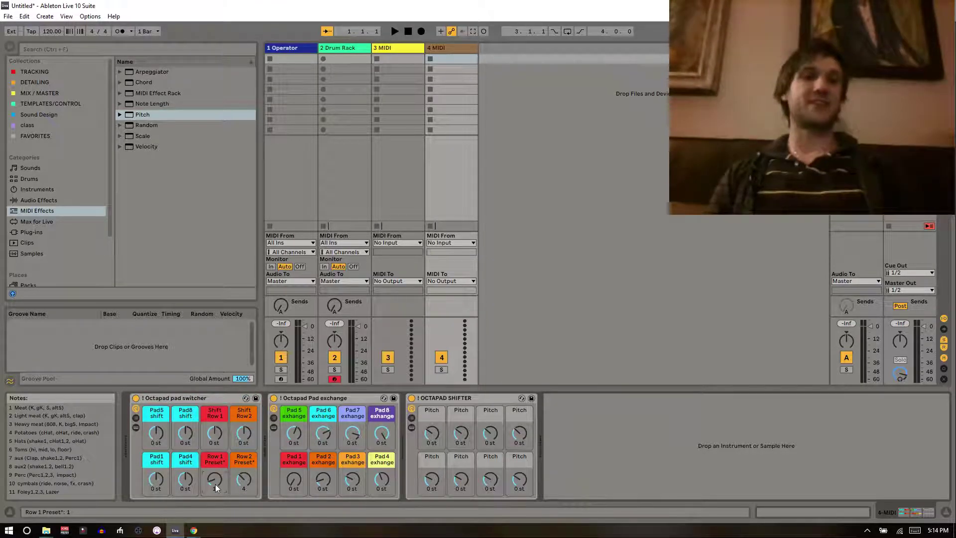
{"action": "scroll", "coordinate": [215, 484], "scroll_direction": "up", "scroll_amount": 8}
{"action": "scroll", "coordinate": [216, 483], "scroll_direction": "down", "scroll_amount": 3}
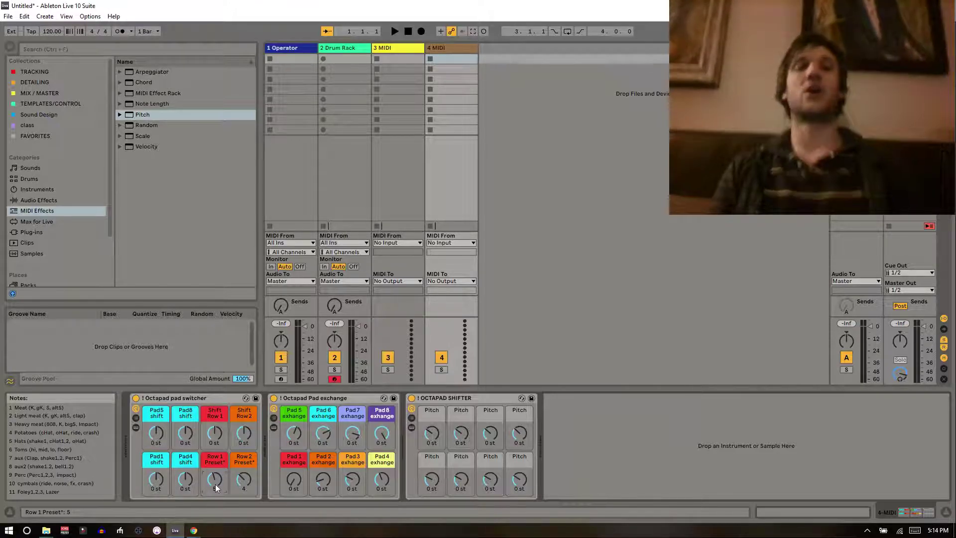
{"action": "scroll", "coordinate": [214, 482], "scroll_direction": "down", "scroll_amount": 1}
{"action": "scroll", "coordinate": [213, 480], "scroll_direction": "down", "scroll_amount": 3}
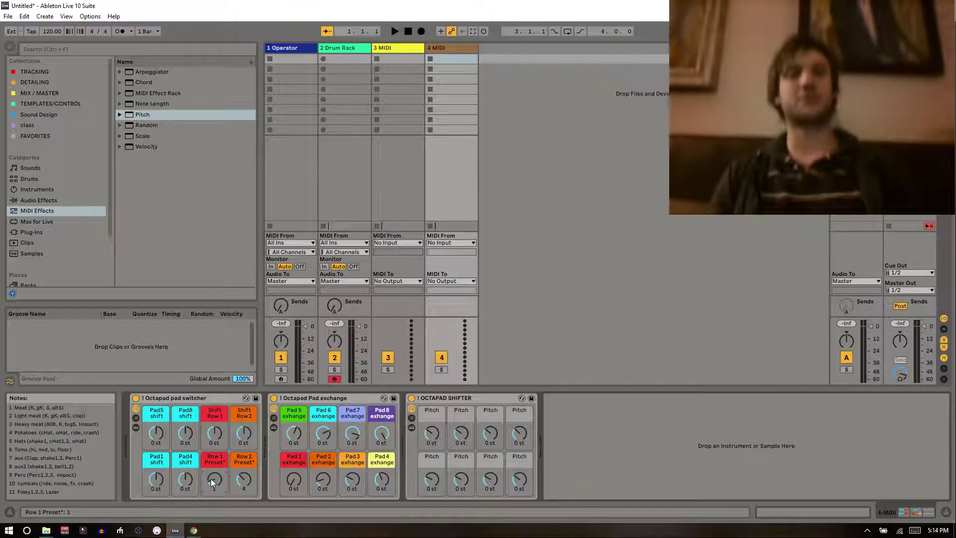
{"action": "scroll", "coordinate": [211, 479], "scroll_direction": "up", "scroll_amount": 1}
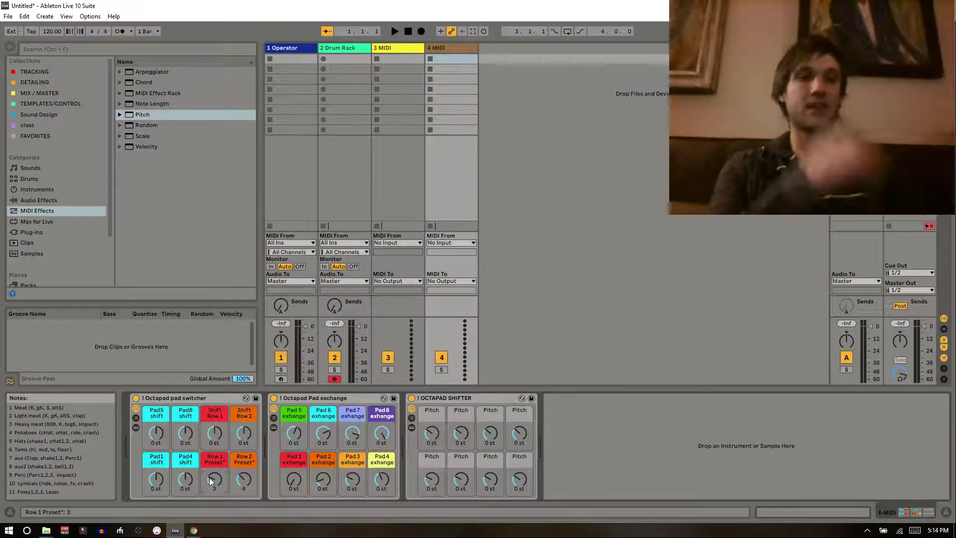
Step: Open the info text of the Row 1 Preset macro for editing and leave it as is
{"action": "right_click", "coordinate": [209, 477]}
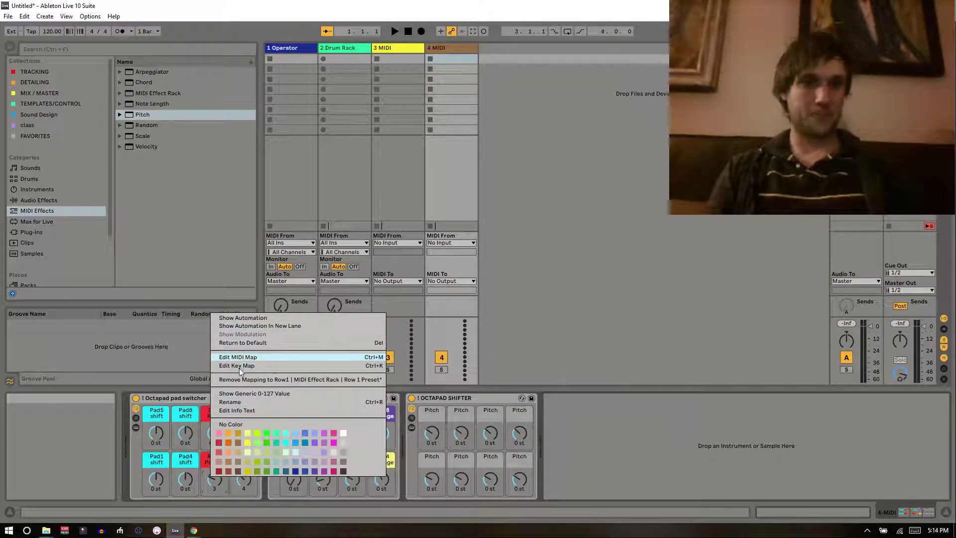
{"action": "left_click", "coordinate": [233, 411]}
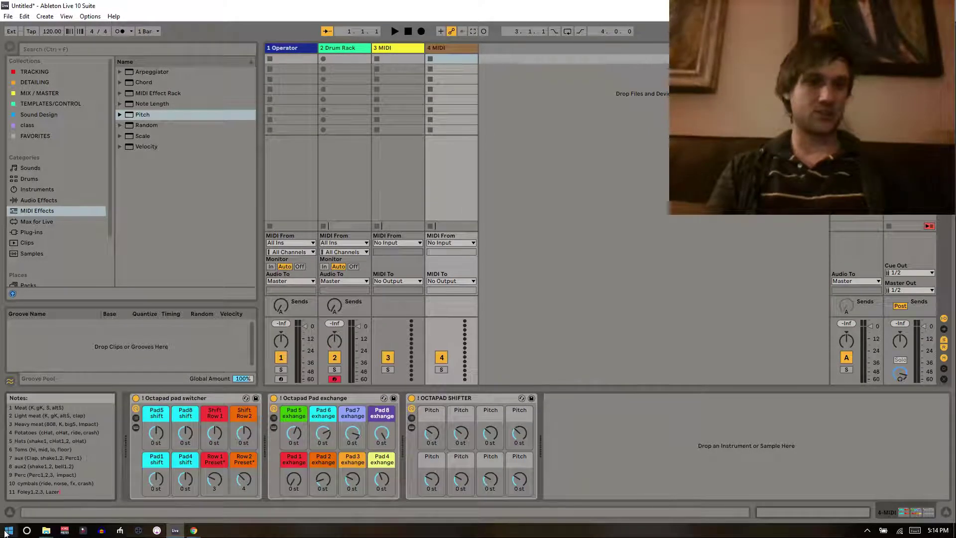
{"action": "left_click", "coordinate": [207, 484]}
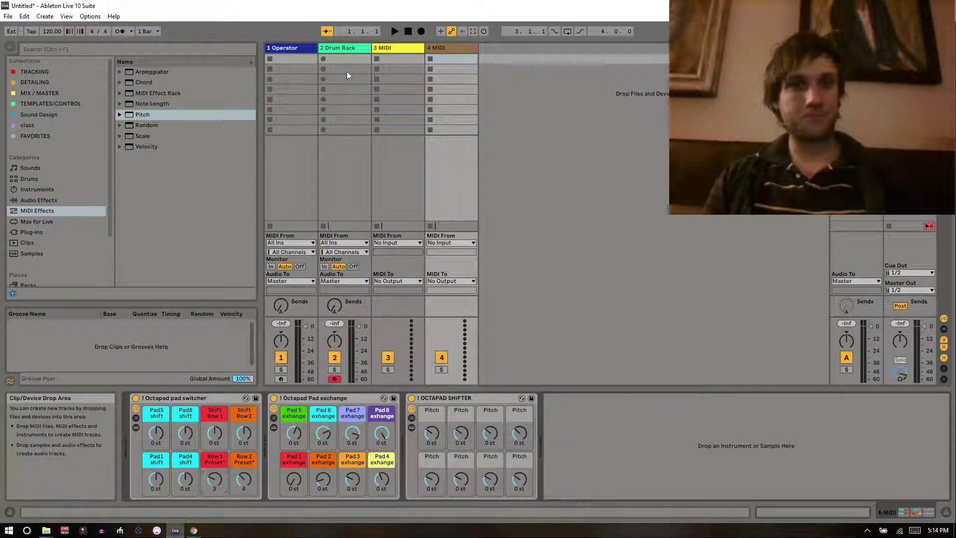
Step: Return to the Drum Rack track and delete the Pitch effect from chain 3-1 of the midi filter rack
{"action": "left_click", "coordinate": [339, 47]}
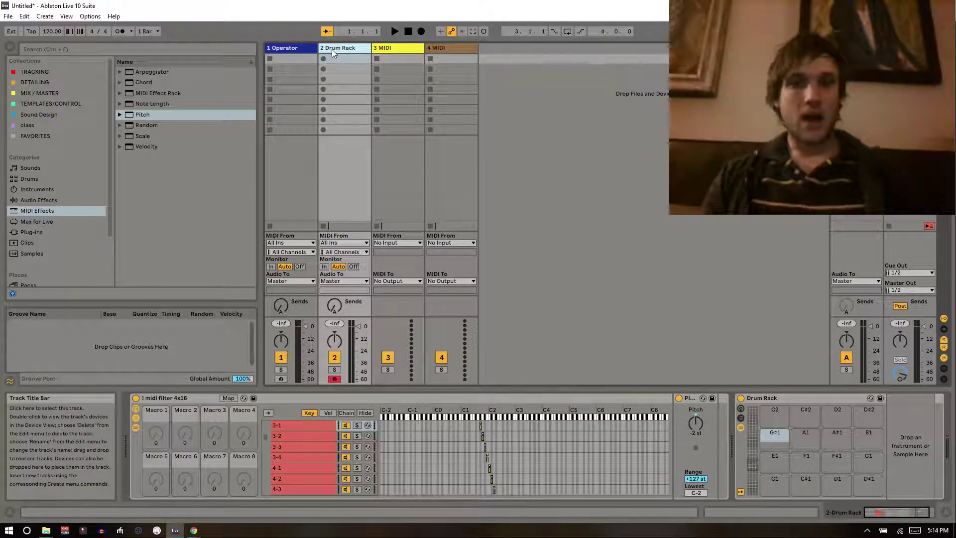
{"action": "left_click", "coordinate": [695, 398]}
{"action": "key", "text": "Delete"}
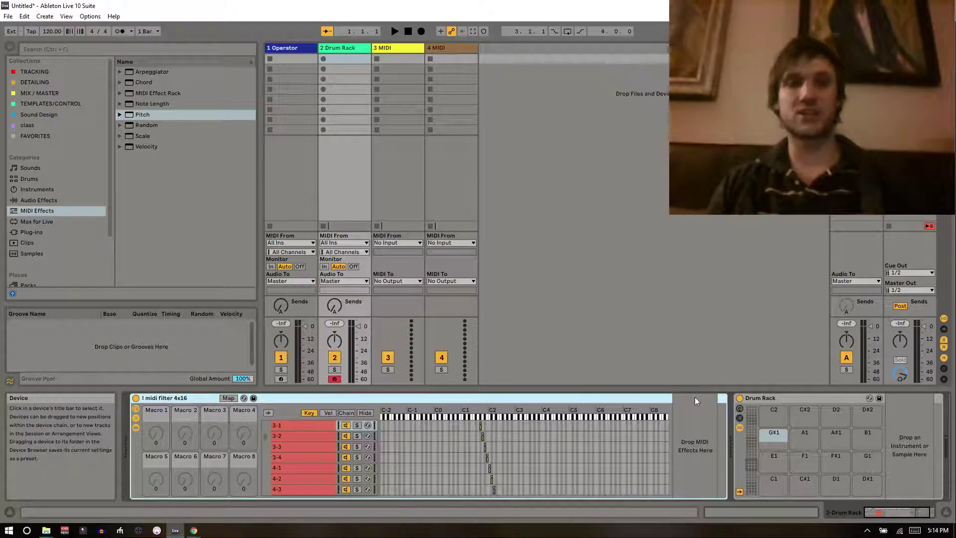
Step: On the Operator track, arm recording and switch the note picker 64 rack off and back on
{"action": "left_click", "coordinate": [288, 46]}
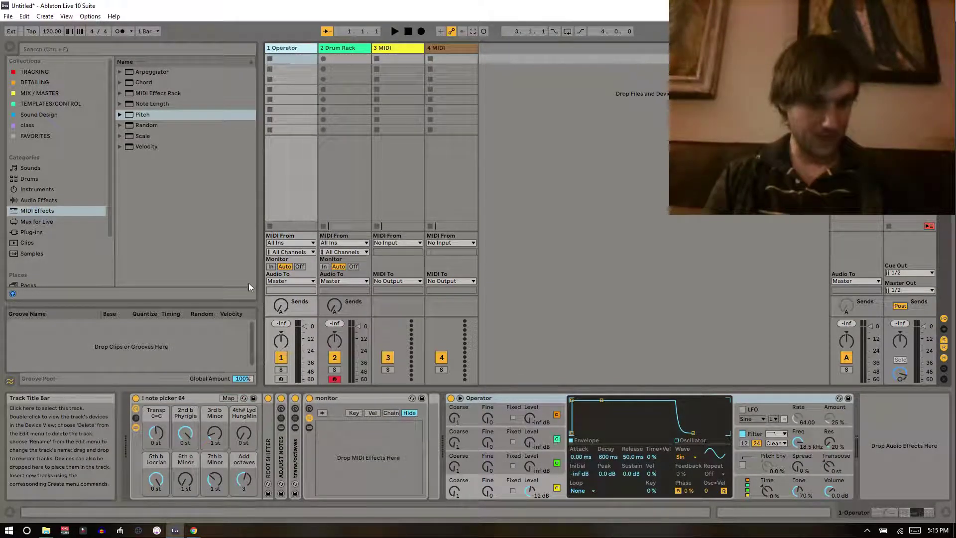
{"action": "left_click", "coordinate": [187, 396]}
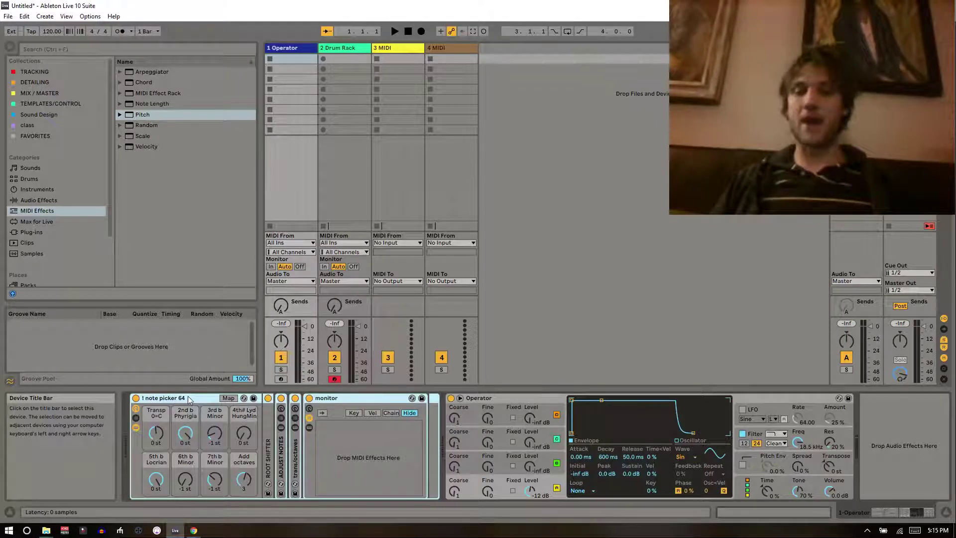
{"action": "left_click", "coordinate": [137, 398]}
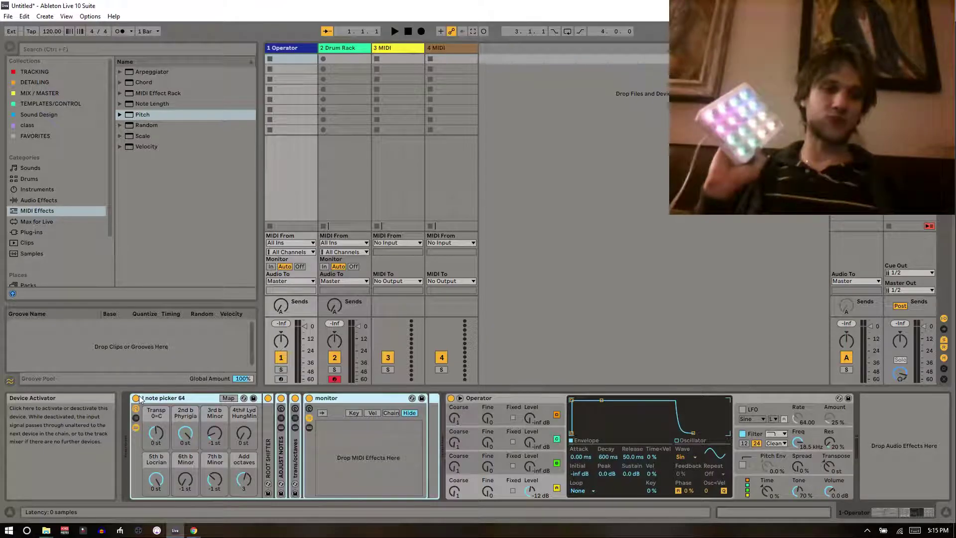
{"action": "left_click", "coordinate": [281, 380]}
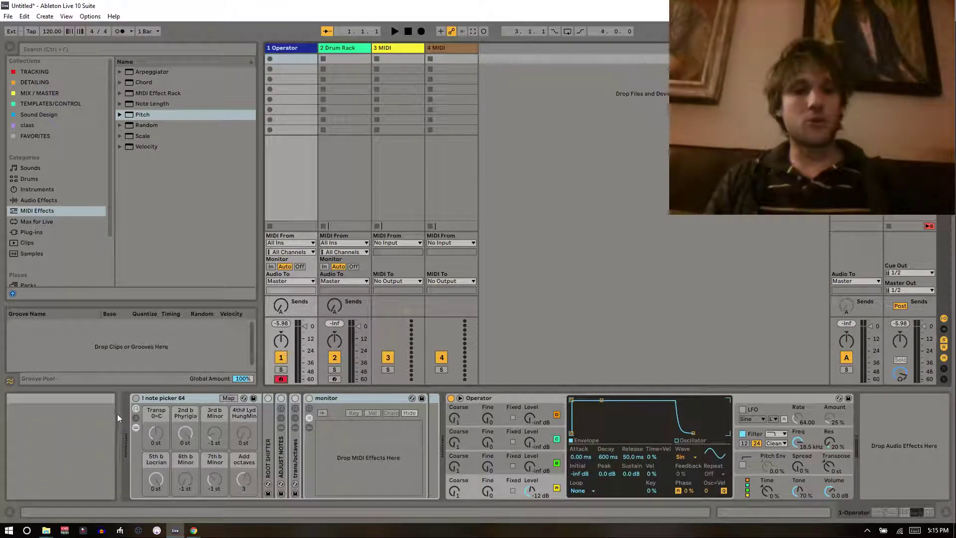
{"action": "left_click", "coordinate": [136, 398]}
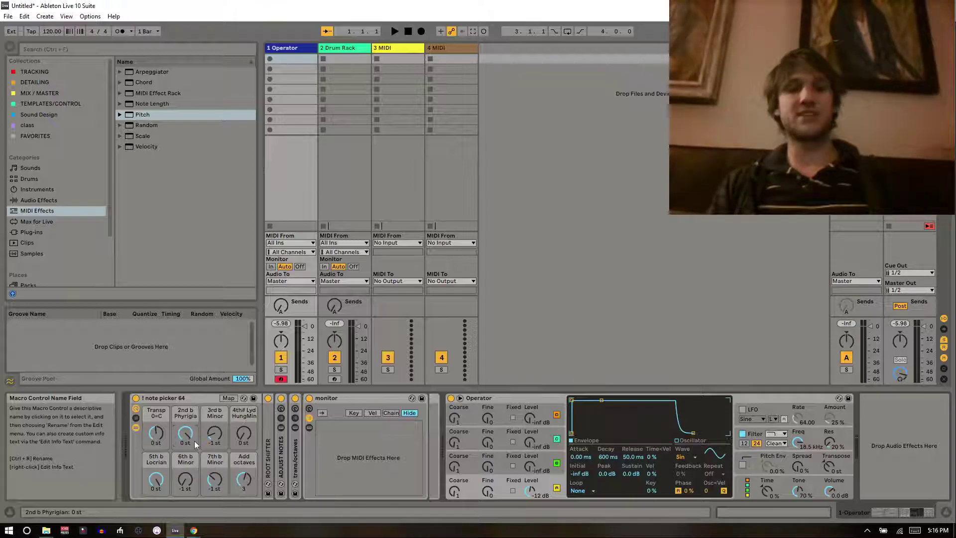
Step: Adjust the note picker 64 macros: 4th# Lyd at 0 st, Add octaves at 2, 2nd b Phrygian and 7th b Minor at -1 st
{"action": "left_click_drag", "start_coordinate": [246, 430], "coordinate": [246, 393]}
{"action": "left_click_drag", "start_coordinate": [246, 430], "coordinate": [246, 463]}
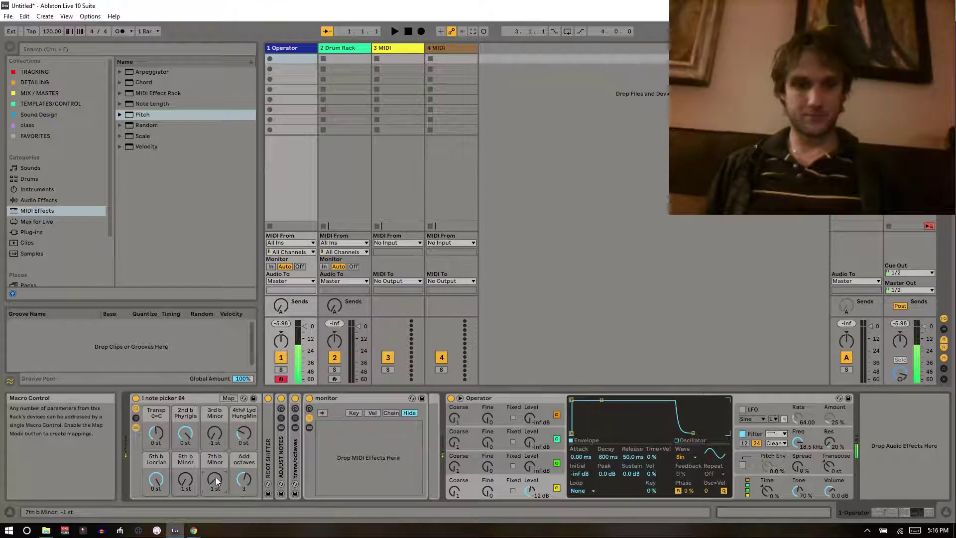
{"action": "left_click_drag", "start_coordinate": [238, 479], "coordinate": [237, 490]}
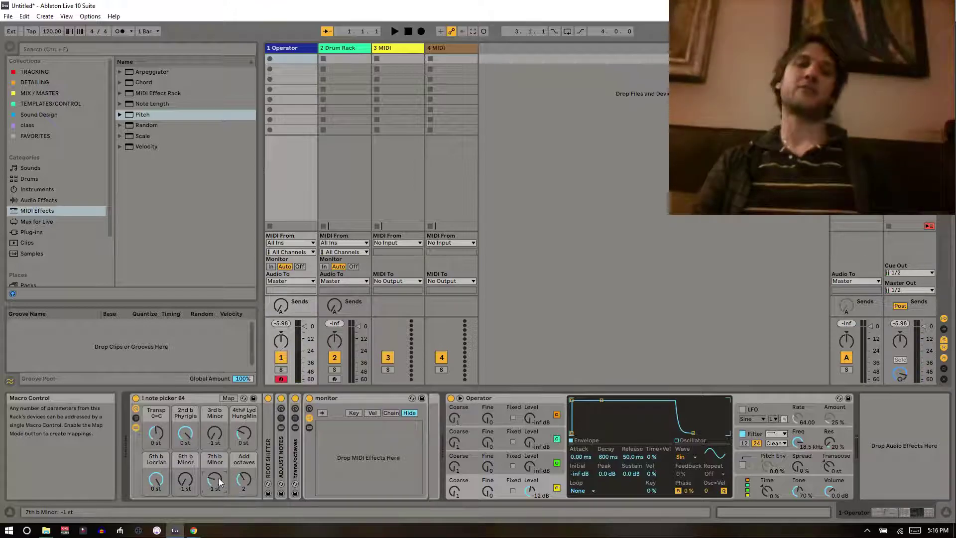
{"action": "left_click_drag", "start_coordinate": [219, 482], "coordinate": [219, 480]}
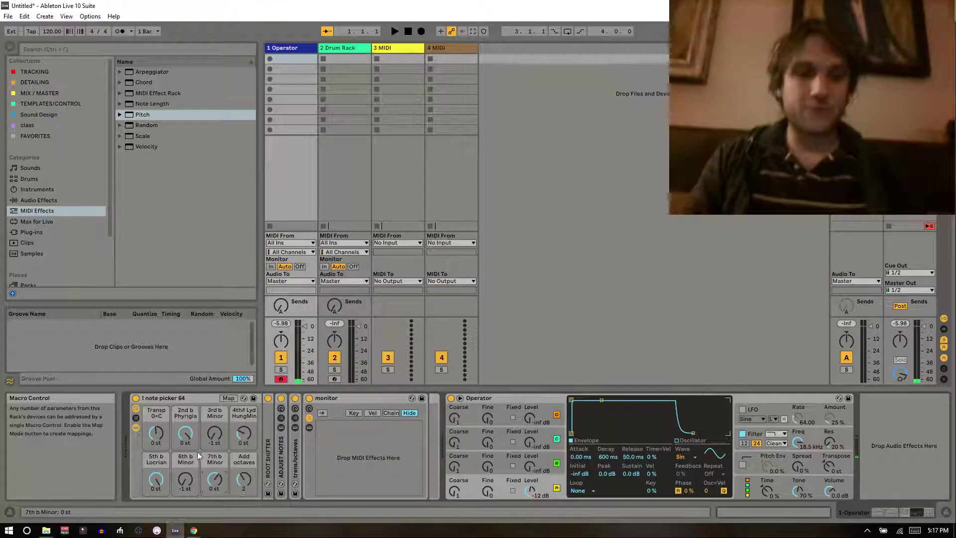
{"action": "left_click_drag", "start_coordinate": [193, 446], "coordinate": [212, 484]}
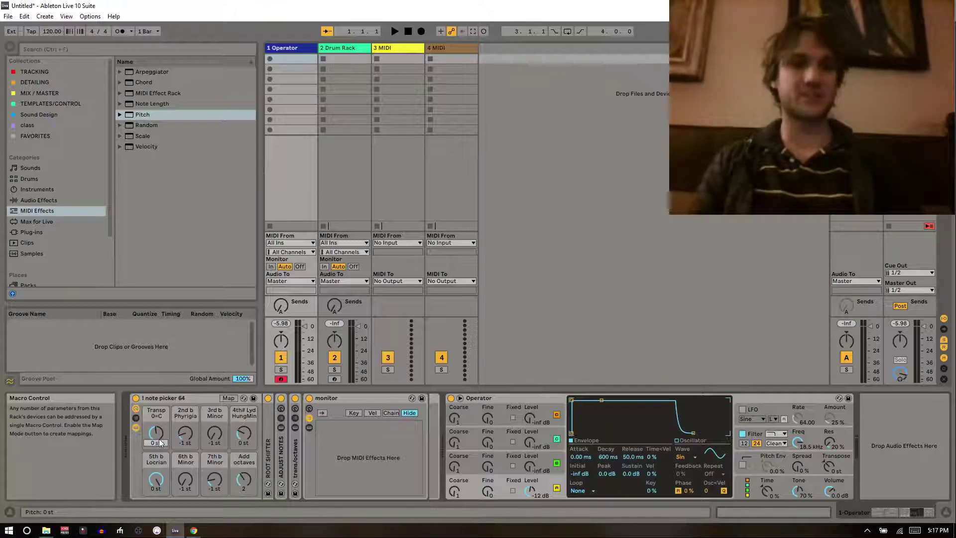
Step: Try transposing the note picker 64 rack to -3 st with its Transp macro and return it to 0 st
{"action": "key", "text": "Down"}
{"action": "key", "text": "Down"}
{"action": "key", "text": "Down"}
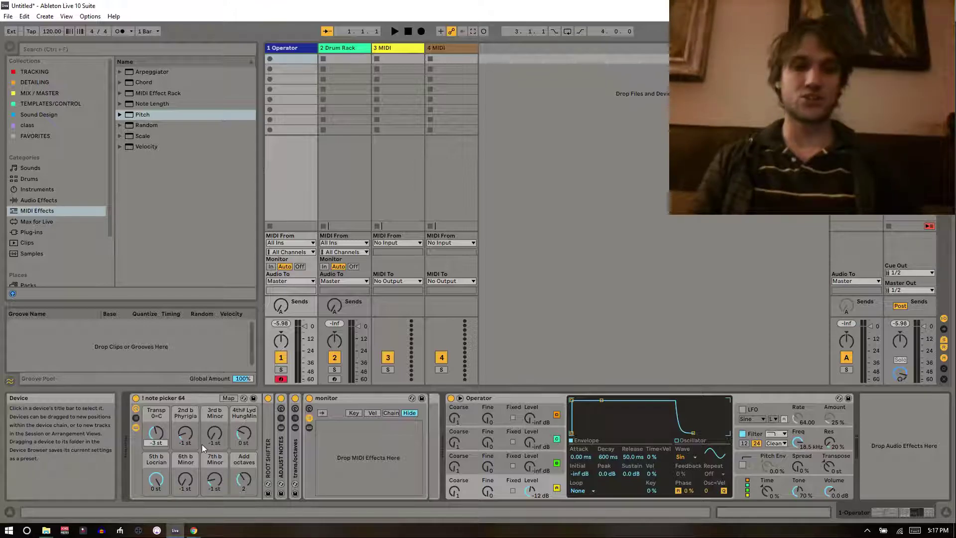
{"action": "key", "text": "Up"}
{"action": "key", "text": "Up"}
{"action": "key", "text": "Up"}
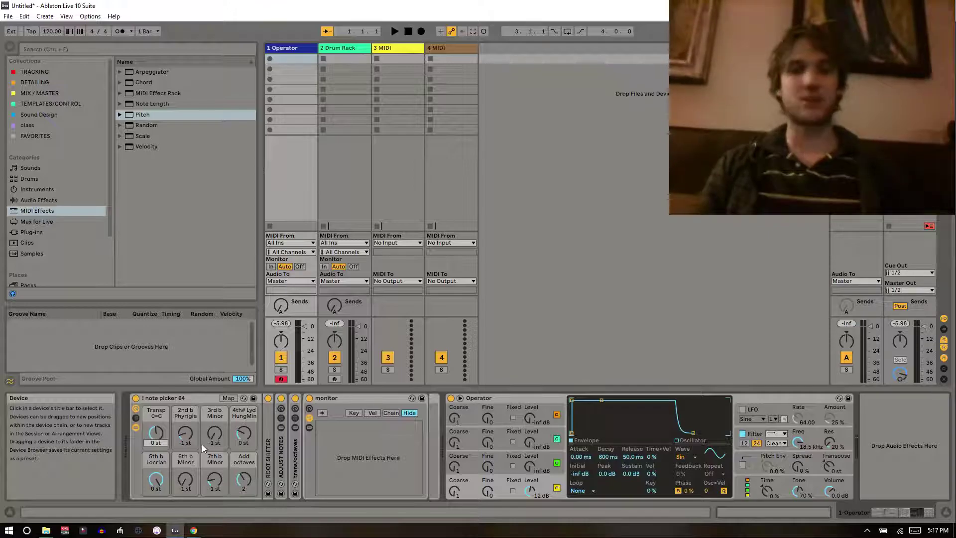
Step: Unfold the ROOT SHIFTER and ADJUST NOTES devices and show the chain list of the note picker 64 rack
{"action": "double_click", "coordinate": [268, 447]}
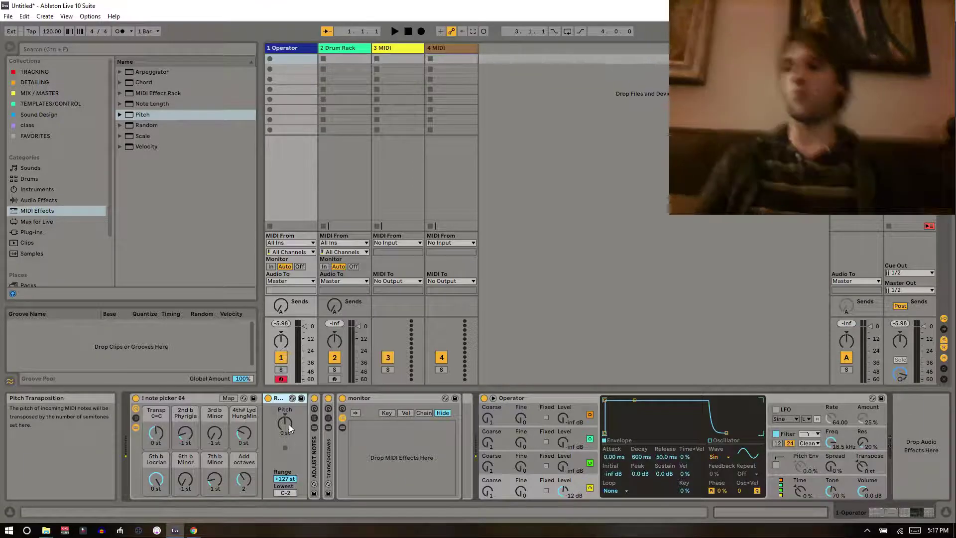
{"action": "left_click_drag", "start_coordinate": [289, 424], "coordinate": [289, 428]}
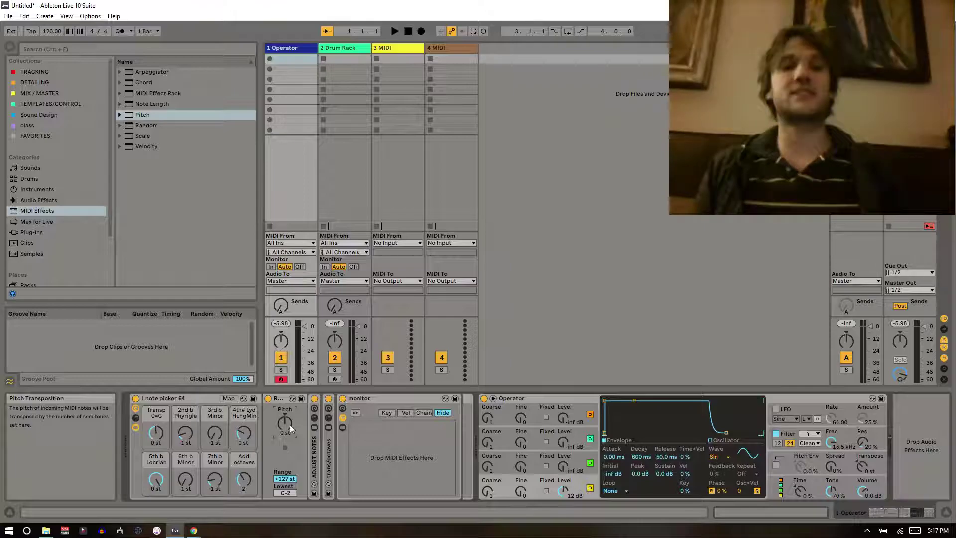
{"action": "left_click", "coordinate": [138, 418]}
{"action": "double_click", "coordinate": [284, 425]}
{"action": "double_click", "coordinate": [284, 425]}
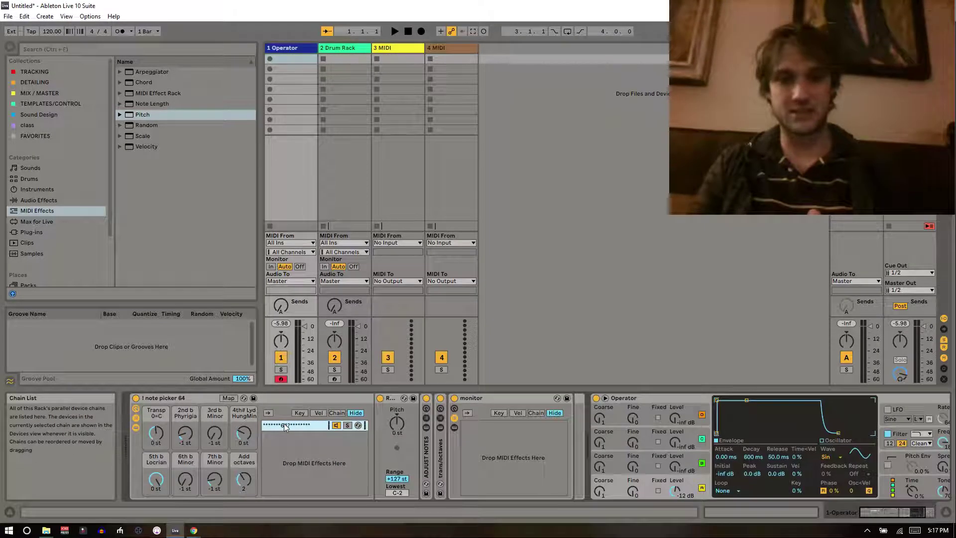
{"action": "double_click", "coordinate": [431, 451]}
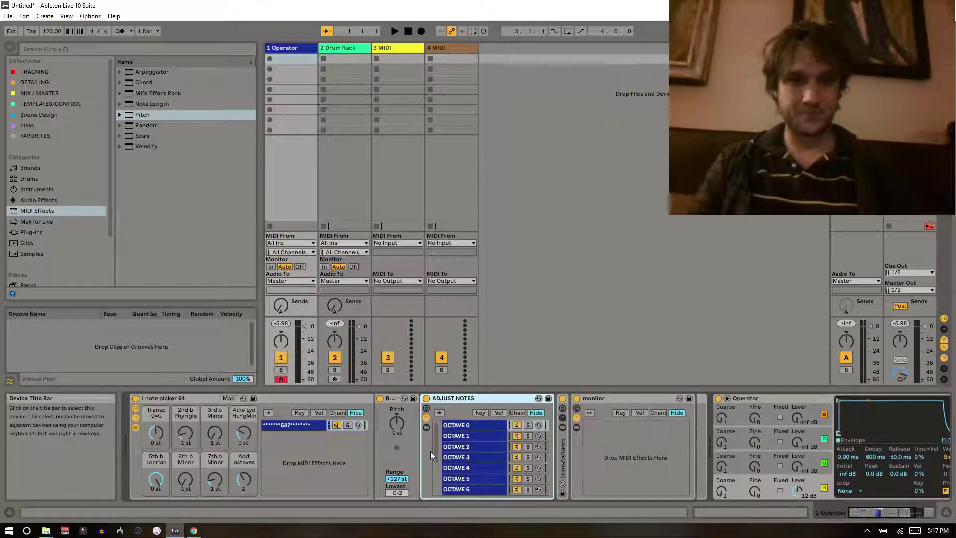
Step: Review the Drum Rack track's filter rack and the chains down to F# in the midi filter by key rack on track 3 MIDI
{"action": "left_click", "coordinate": [328, 48]}
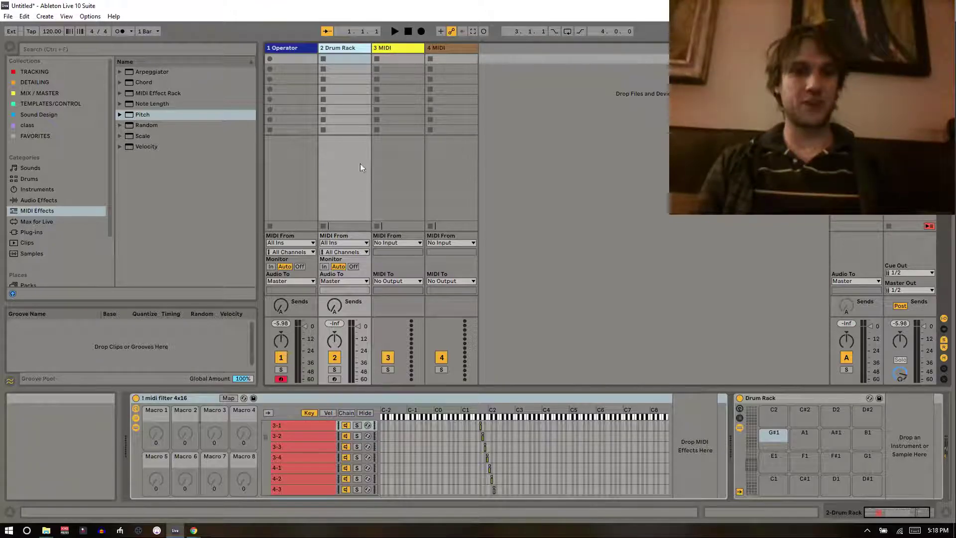
{"action": "left_click", "coordinate": [398, 50]}
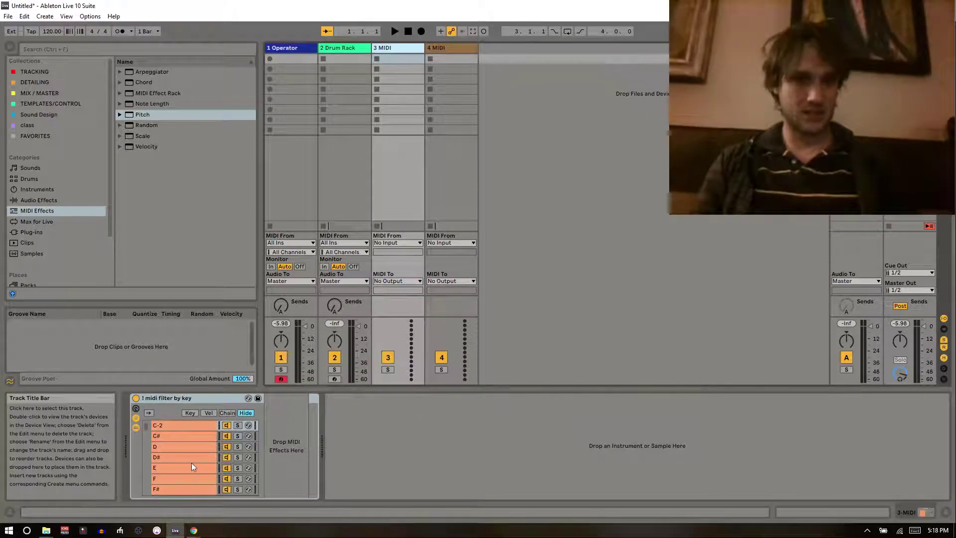
{"action": "left_click", "coordinate": [163, 432]}
{"action": "key", "text": "Down"}
{"action": "key", "text": "Down"}
{"action": "key", "text": "Down"}
{"action": "key", "text": "Down"}
{"action": "key", "text": "Down"}
{"action": "key", "text": "Down"}
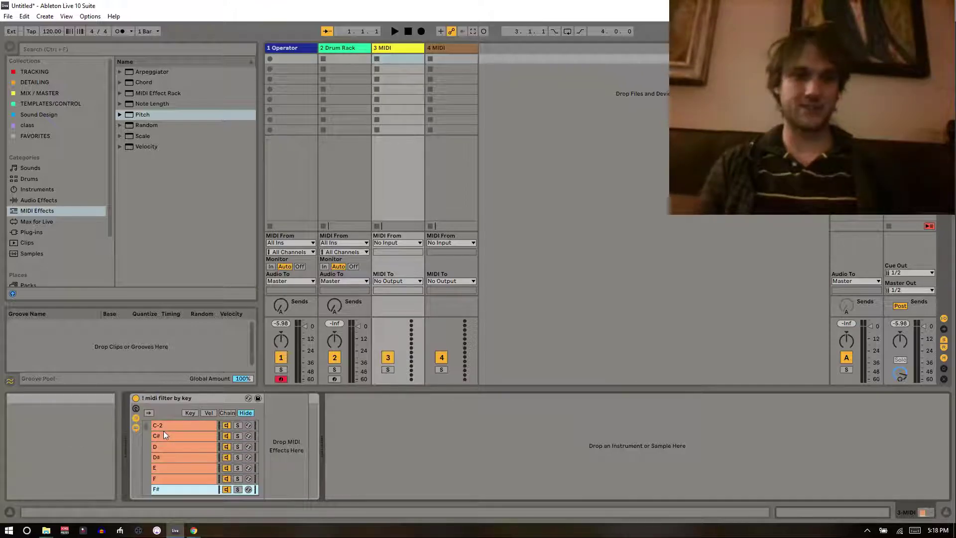
{"action": "left_click", "coordinate": [320, 49]}
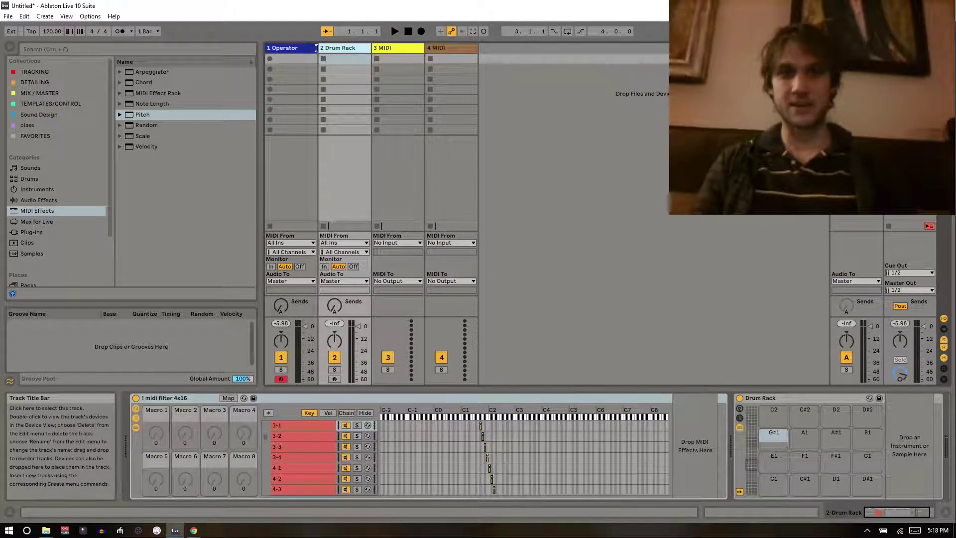
Step: On the Operator track, select the OCTAVE 2 chain in ADJUST NOTES and adjust the 2nd b Phrygian macro, keeping it at -1 st
{"action": "left_click", "coordinate": [301, 48]}
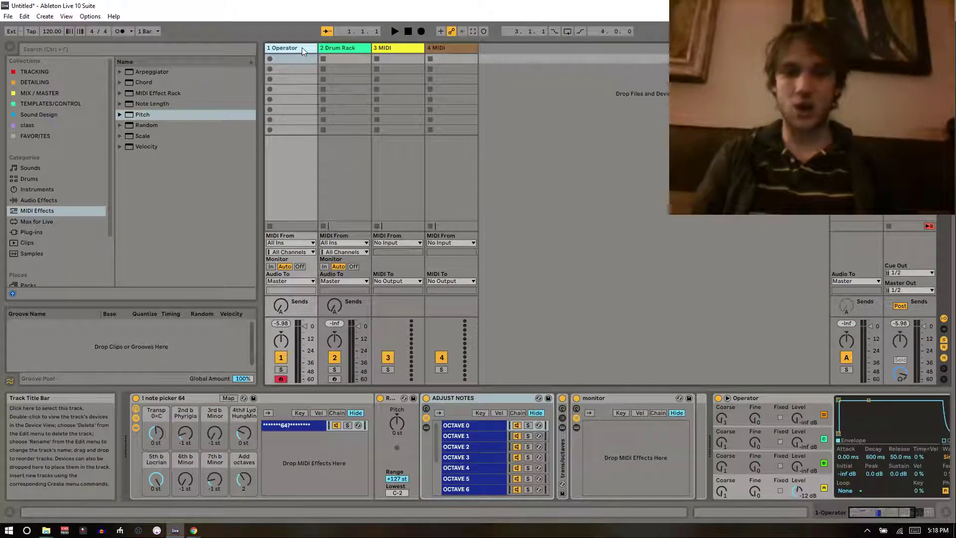
{"action": "left_click", "coordinate": [479, 446]}
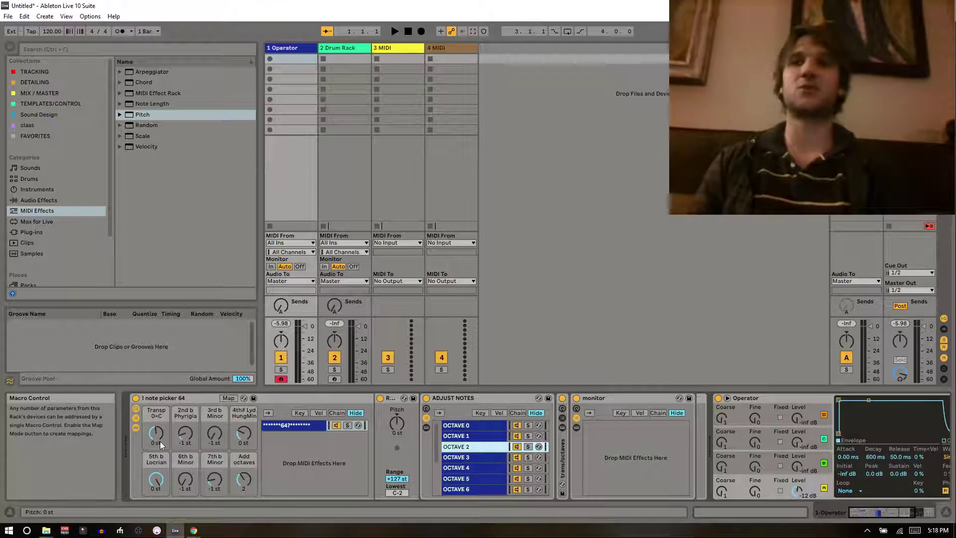
{"action": "left_click_drag", "start_coordinate": [185, 437], "coordinate": [185, 439]}
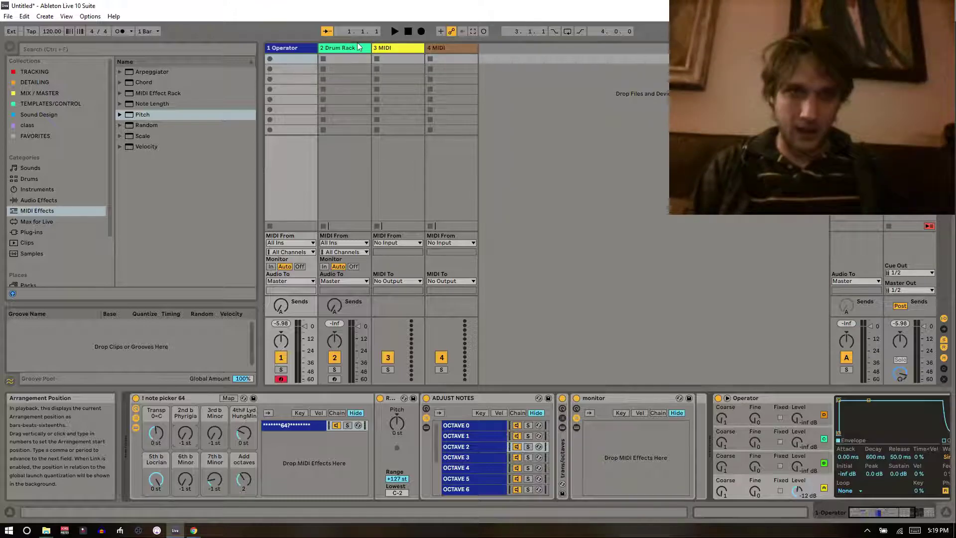
Step: Review the racks on the Drum Rack, 3 MIDI and 4 MIDI tracks one after another
{"action": "left_click", "coordinate": [357, 44]}
{"action": "left_click", "coordinate": [357, 46]}
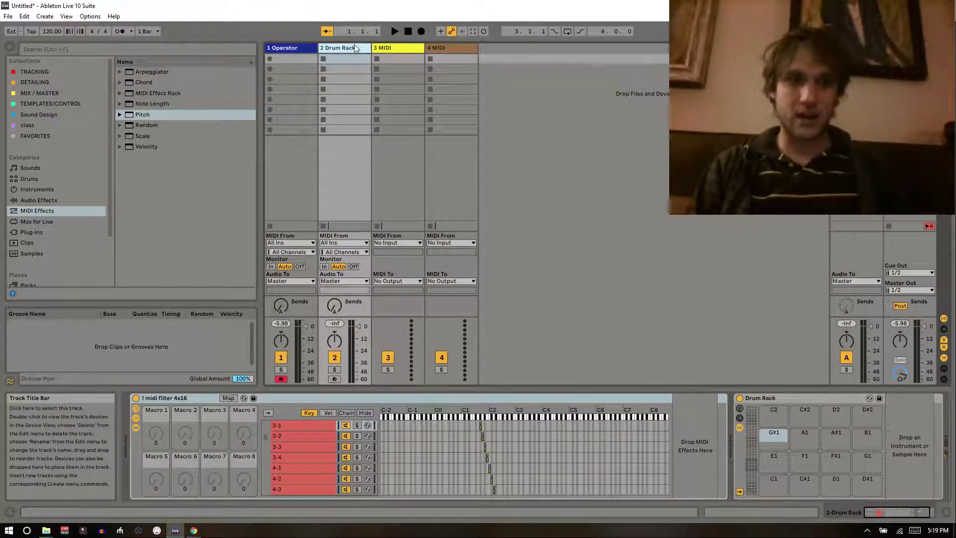
{"action": "left_click", "coordinate": [391, 52]}
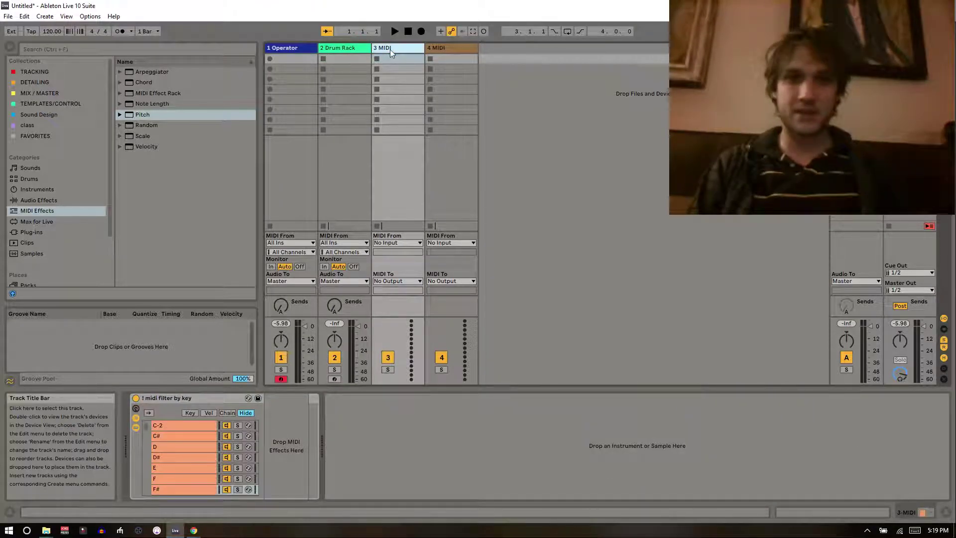
{"action": "left_click", "coordinate": [428, 49]}
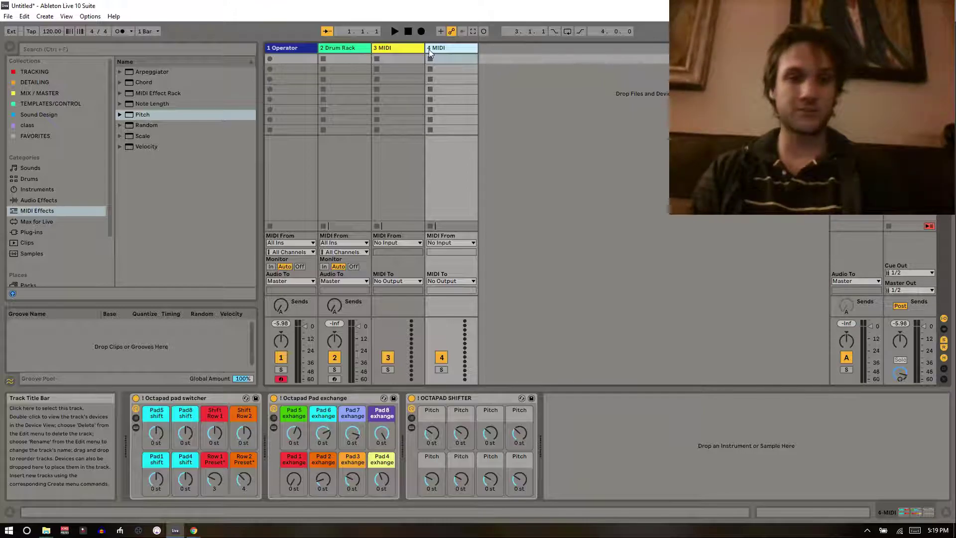
{"action": "left_click", "coordinate": [871, 530]}
{"action": "left_click", "coordinate": [841, 515]}
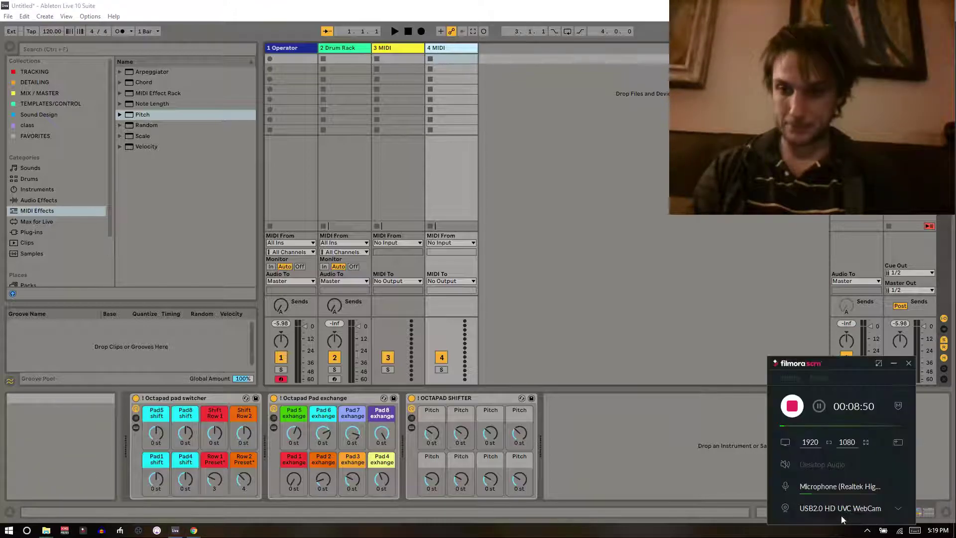